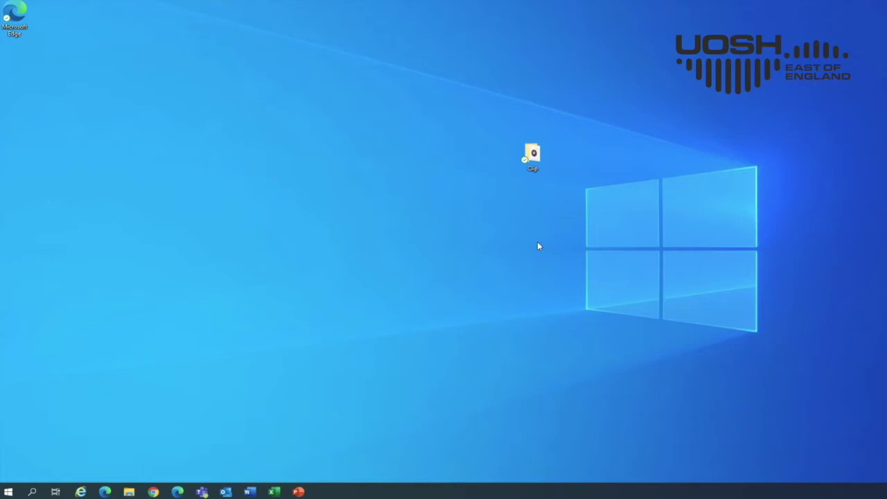
- Search the computer for "audacity" and launch the Audacity 2.2.0.0 app
click(32, 492)
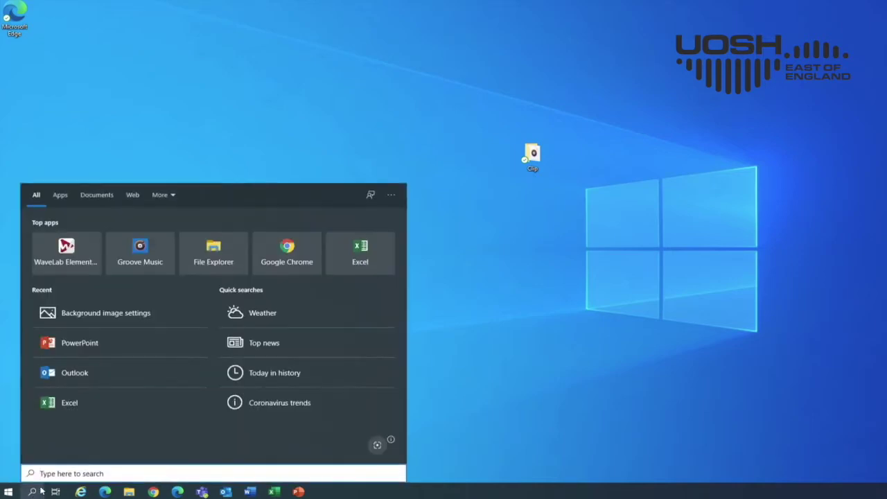
text(audacity)
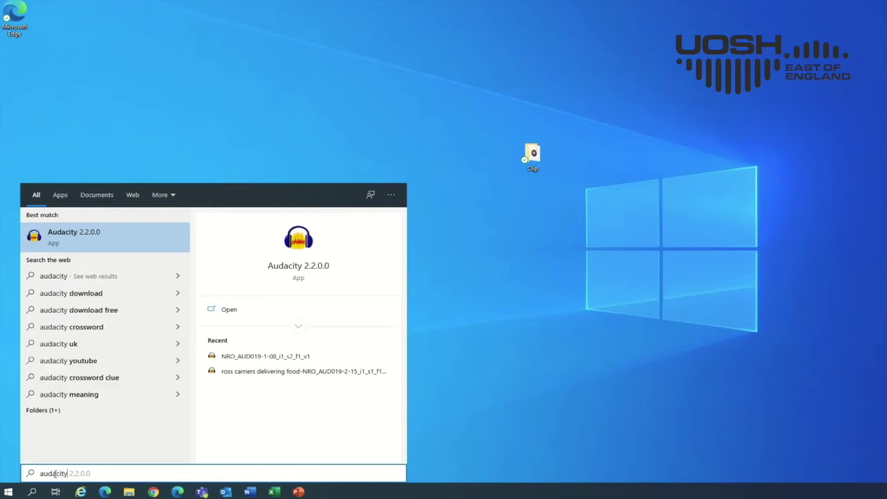
key(BackSpace)
key(BackSpace)
key(BackSpace)
key(BackSpace)
key(BackSpace)
key(BackSpace)
key(BackSpace)
key(BackSpace)
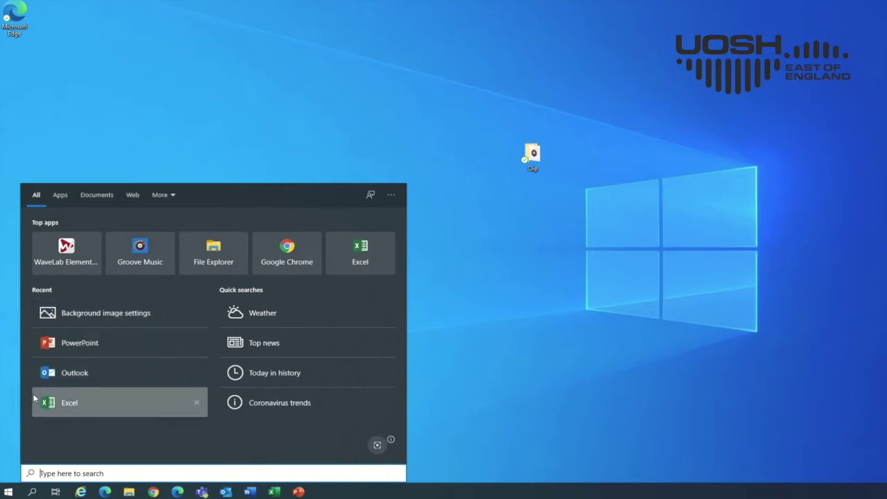
text(auda)
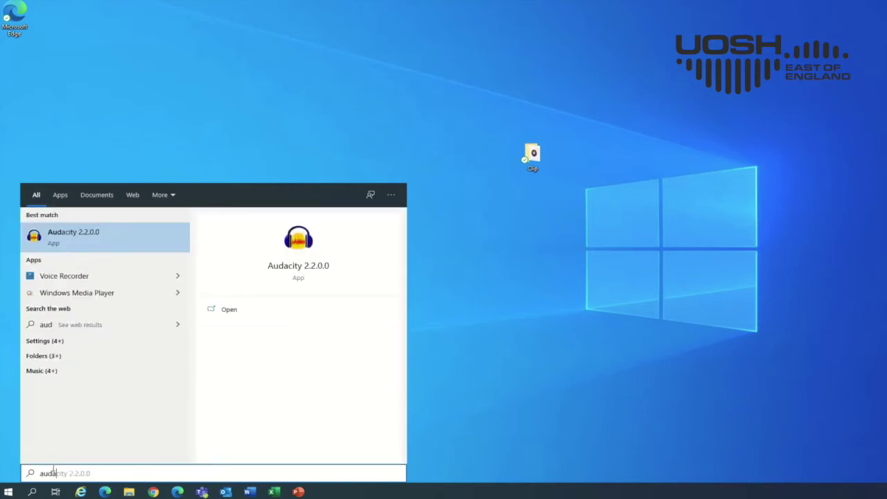
text(city)
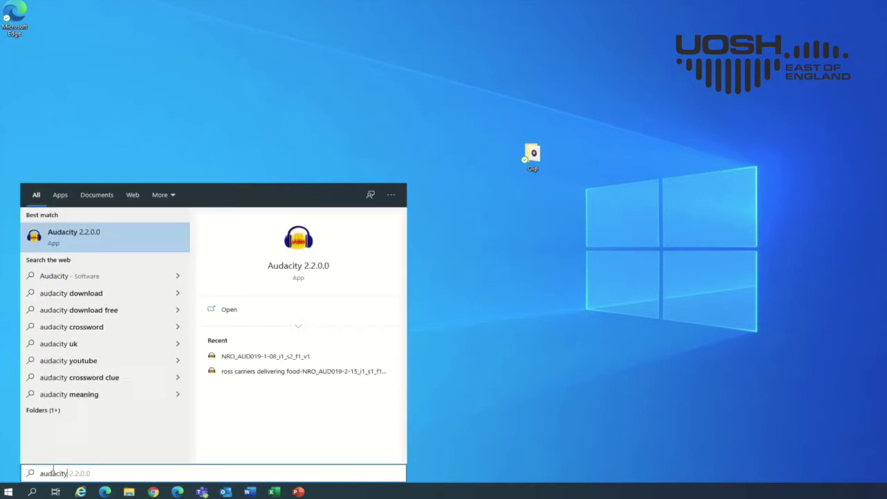
click(89, 239)
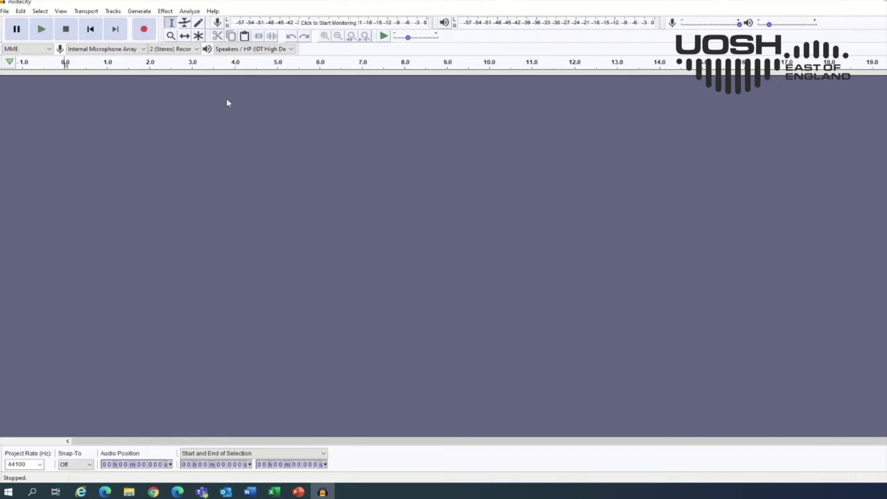
- Import the audio file NRO_AUD019-1-08_i1_s2_f1_v1 from the Clip folder into the empty project
click(7, 13)
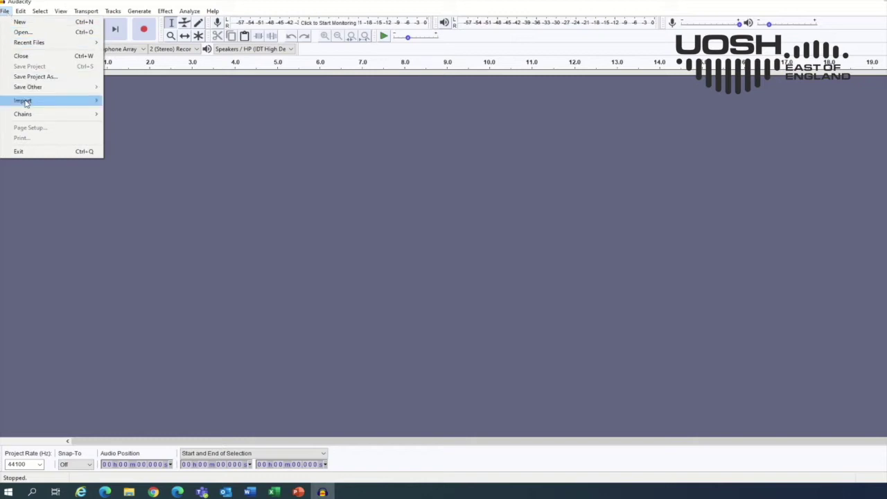
mouse_move(39, 103)
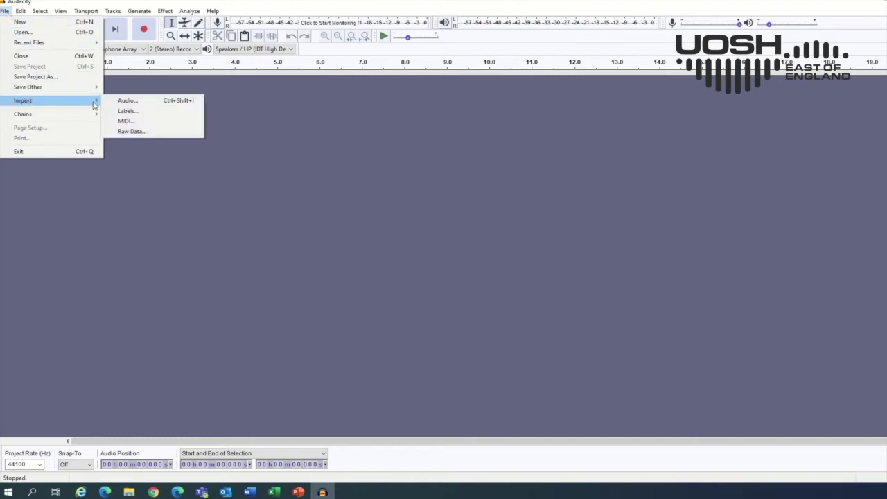
click(116, 102)
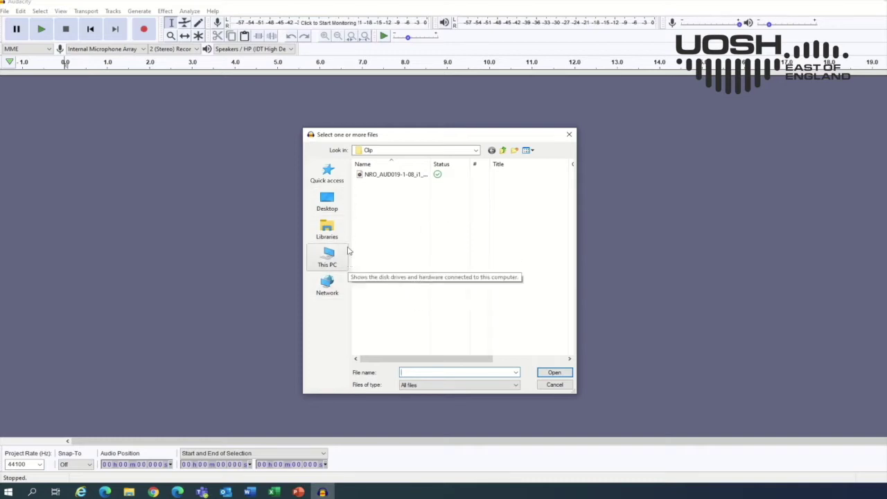
click(402, 176)
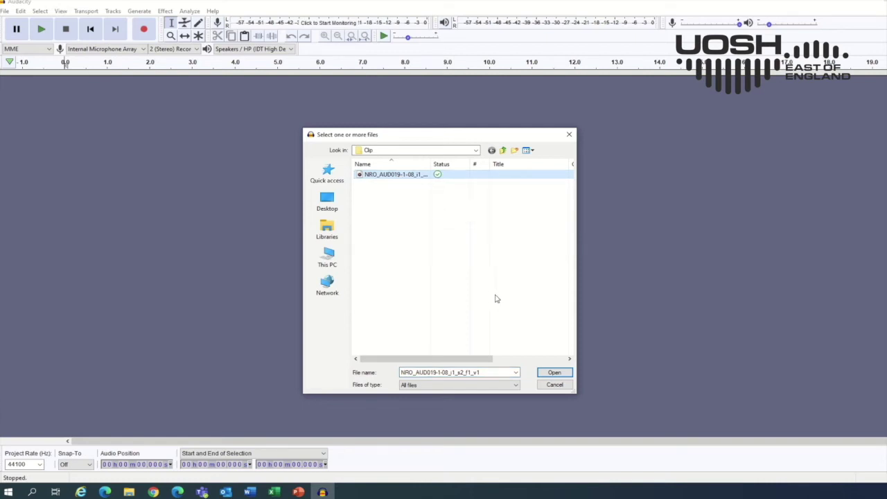
click(555, 373)
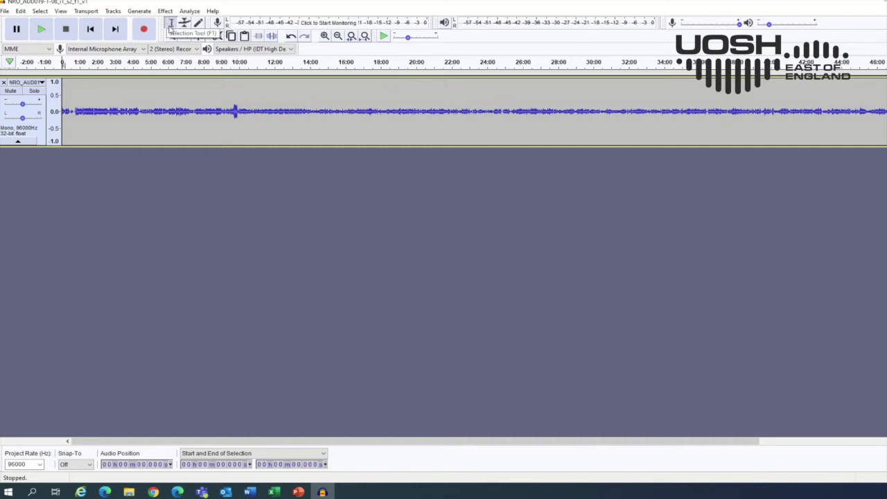
- Try several cursor positions on the waveform with the Selection tool, finishing at about 4 min 30 s
click(194, 104)
click(336, 103)
click(142, 95)
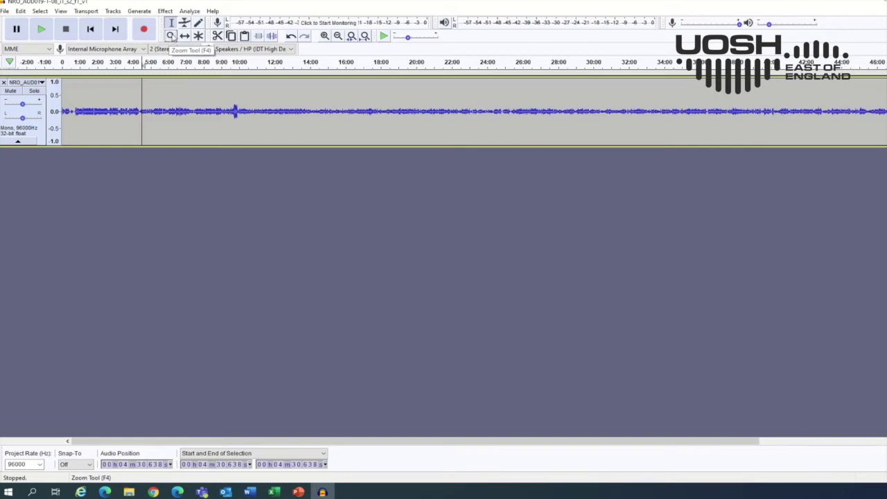
- Use the Zoom tool to magnify the waveform just after the cursor, then zoom out until the whole recording fits
click(172, 37)
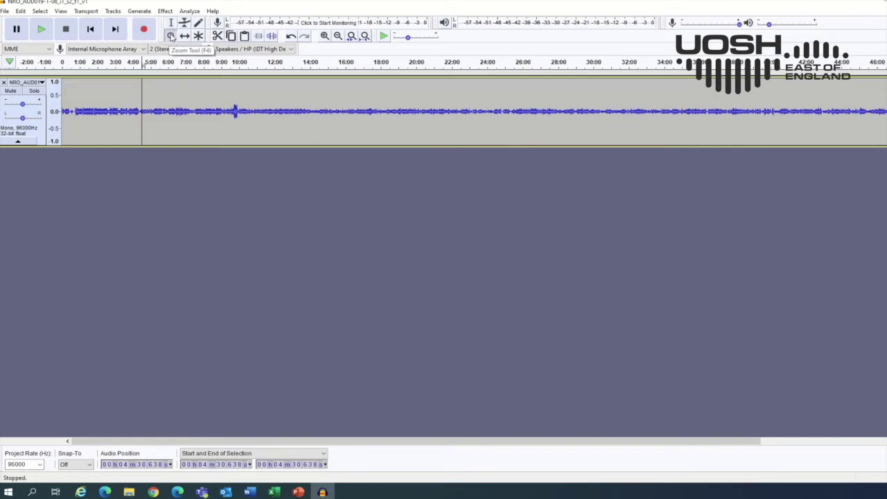
click(156, 103)
click(156, 102)
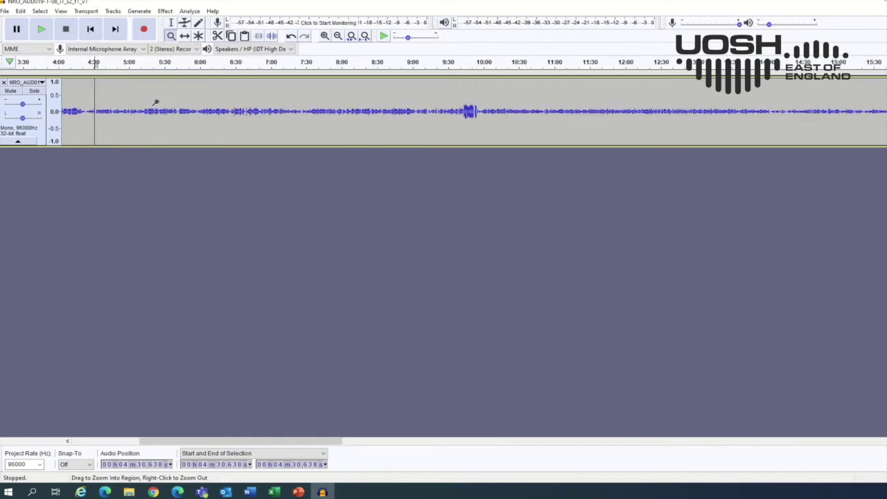
click(156, 102)
click(156, 103)
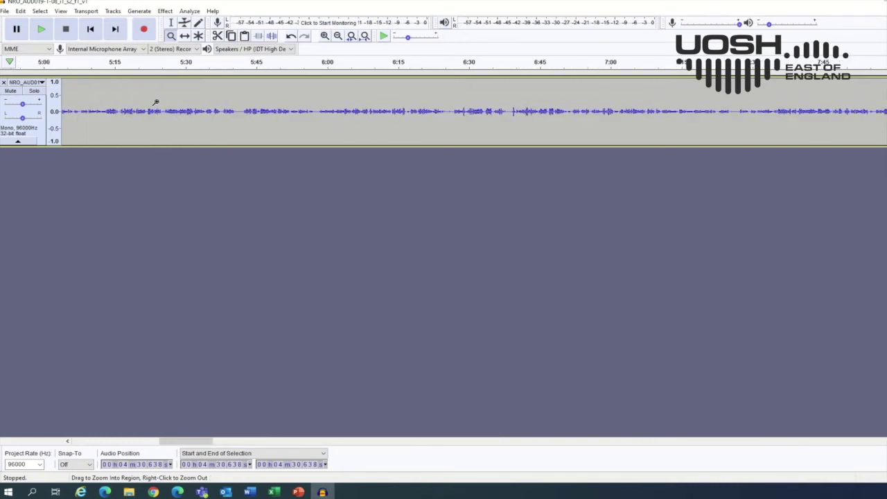
right_click(156, 102)
right_click(156, 102)
right_click(155, 103)
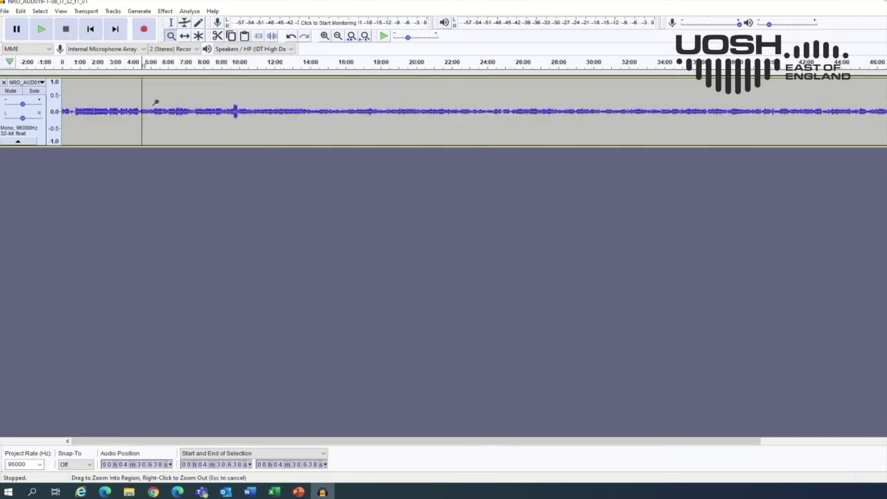
right_click(156, 103)
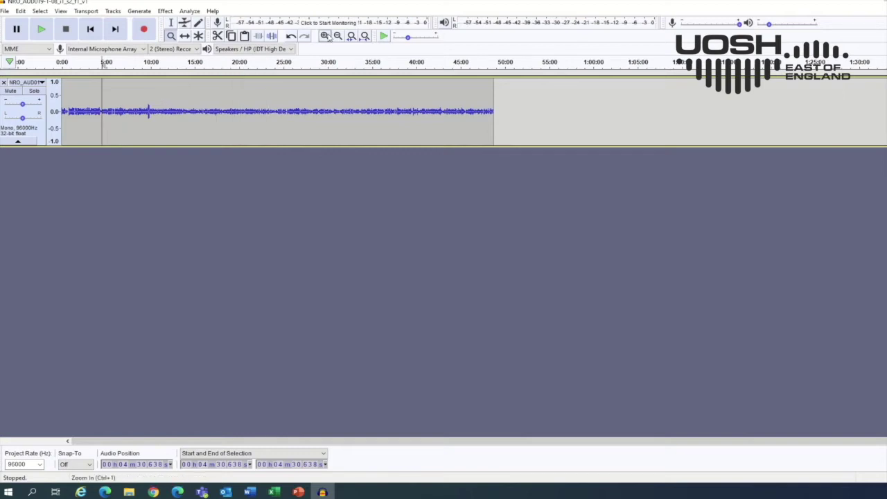
- Zoom in on the part of the waveform leading up to the burst near 10 minutes, then zoom back out to the full recording
click(324, 36)
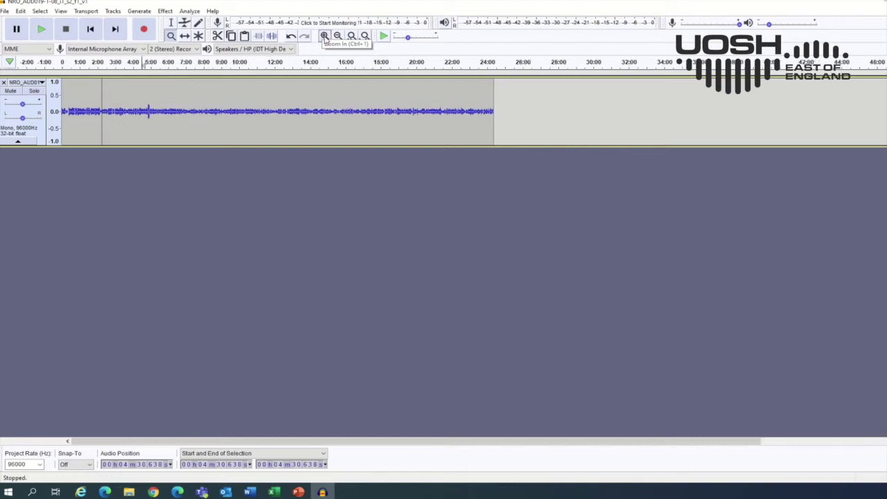
click(325, 36)
click(174, 91)
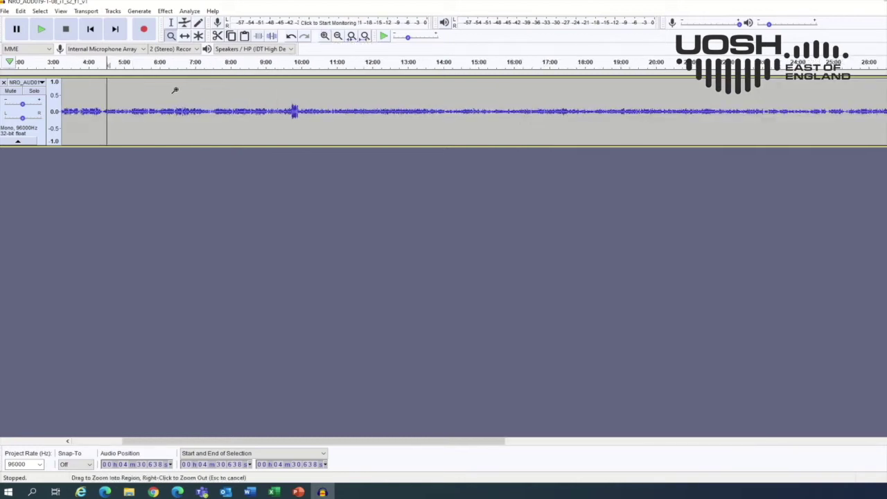
click(175, 90)
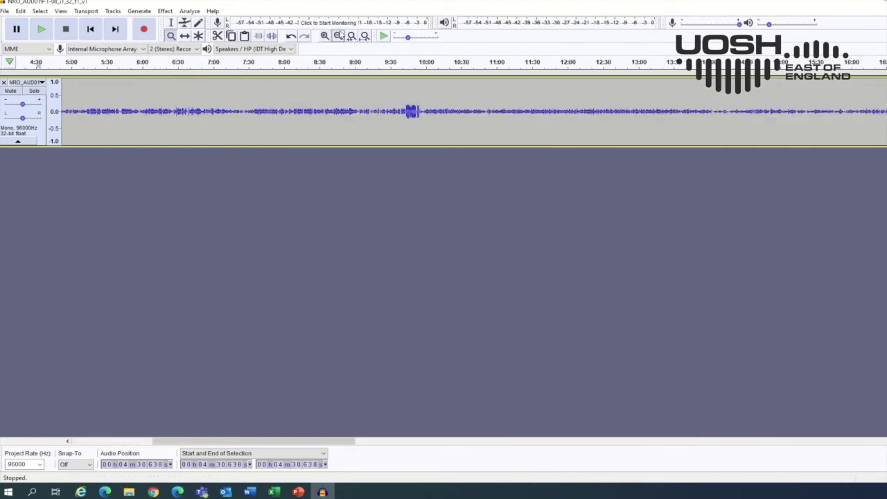
click(338, 36)
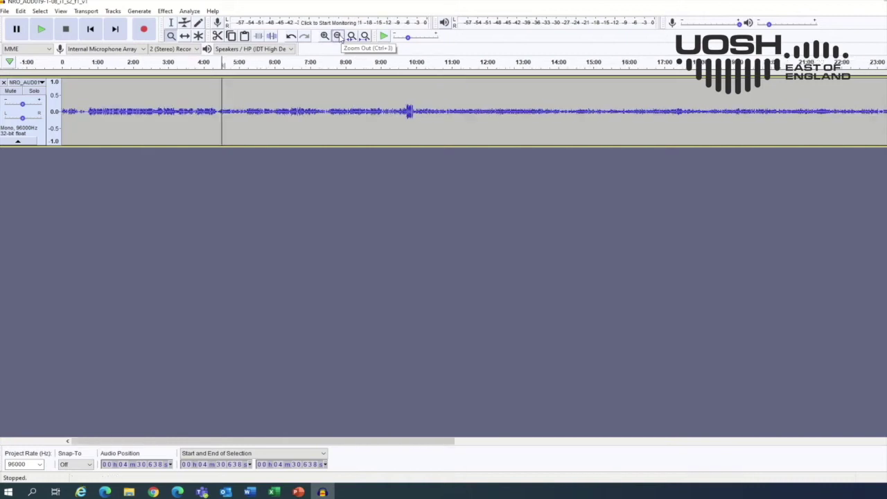
right_click(211, 88)
right_click(210, 89)
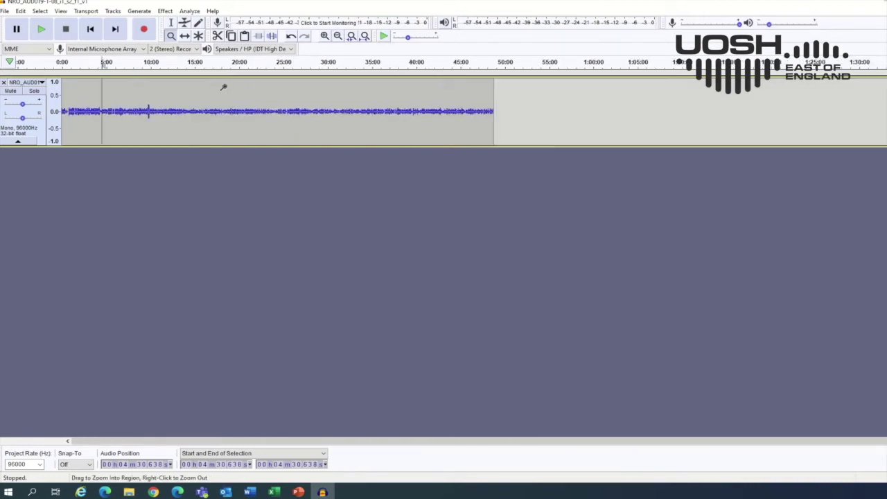
- Magnify the waveform around the 4 min 30 s cursor and examine the stretch from about 4:40 to 6:05
click(324, 36)
click(324, 36)
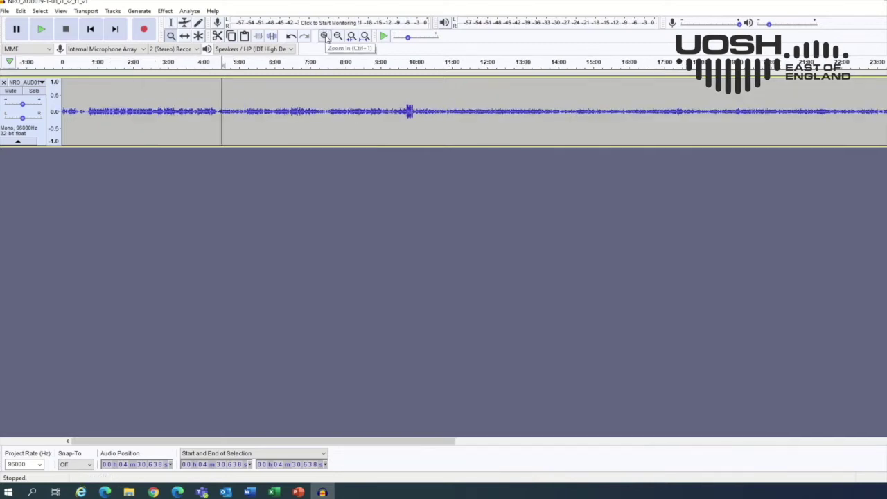
click(324, 36)
click(325, 36)
click(324, 36)
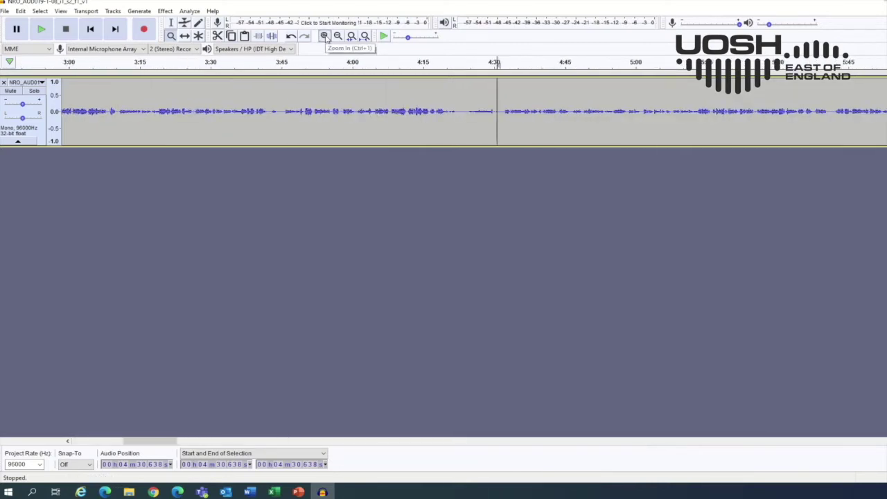
click(325, 36)
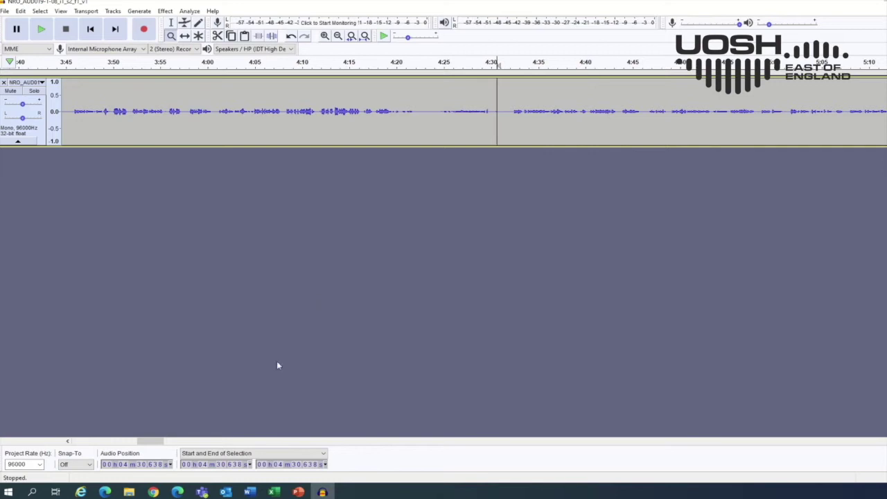
drag(146, 441, 173, 442)
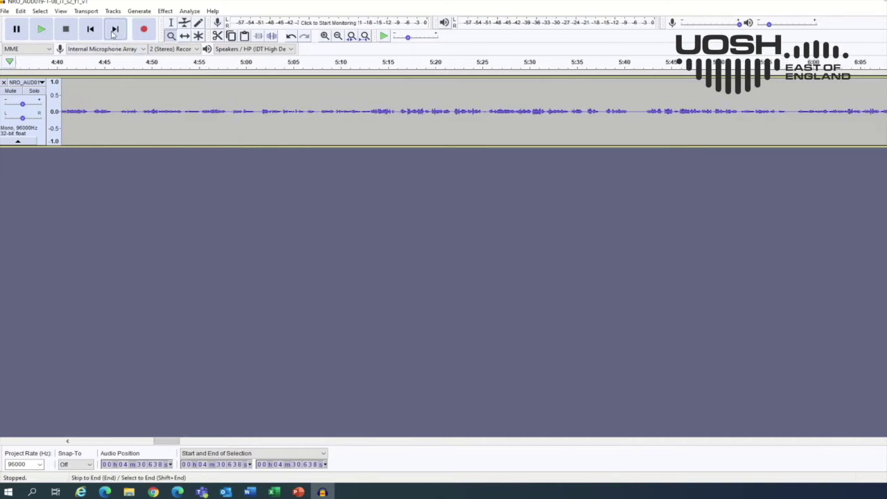
- Return the cursor to the start of the recording and zoom out to a timeline spanning about 46 minutes
click(91, 29)
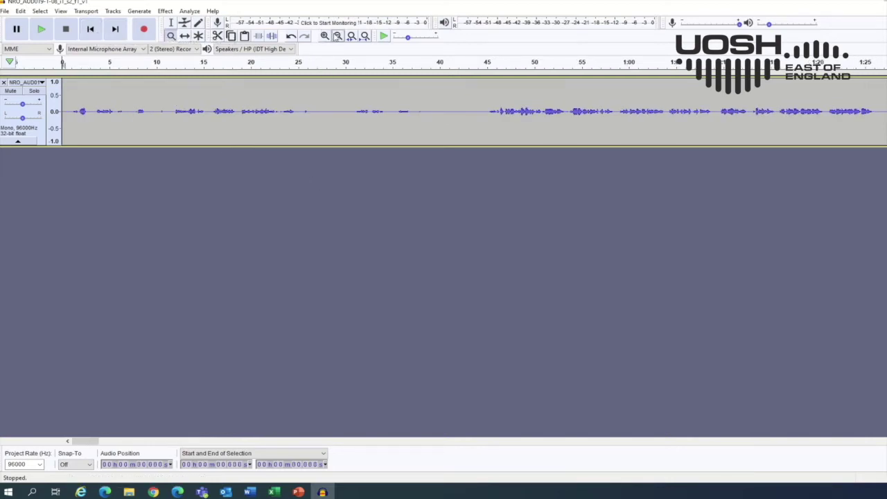
click(337, 36)
click(338, 36)
click(337, 36)
click(337, 36)
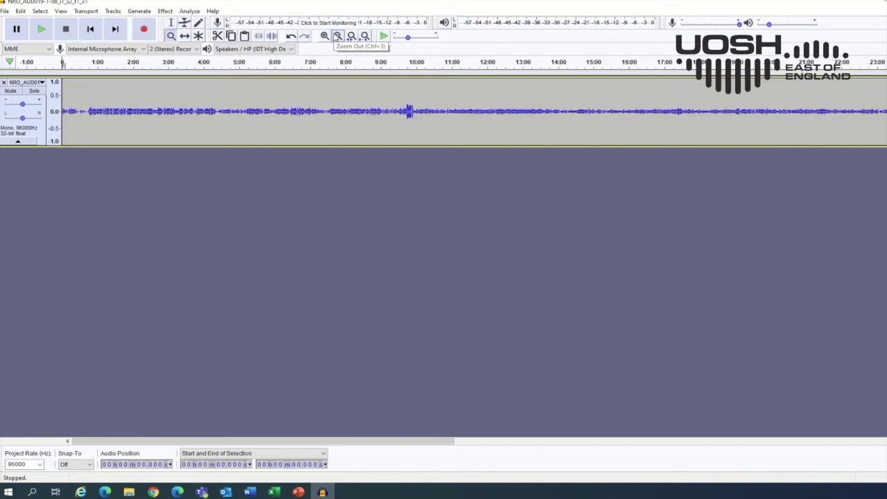
click(338, 36)
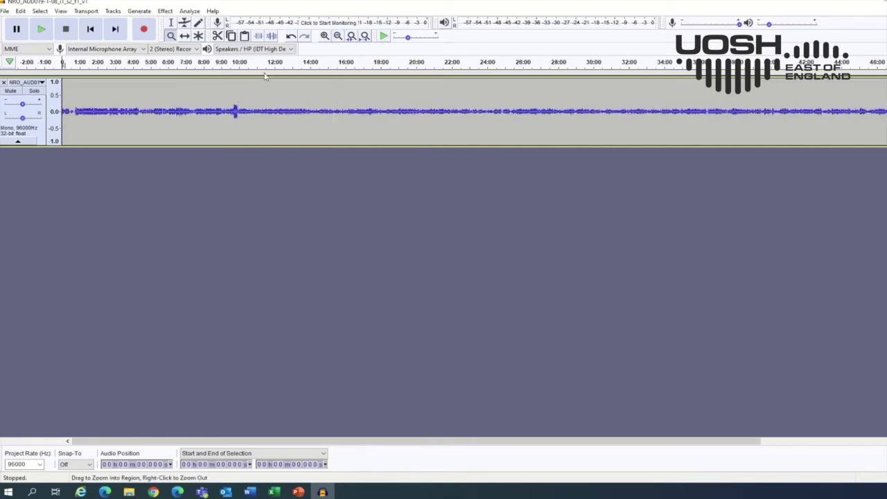
- Magnify the opening seconds of the recording to inspect the waveform detail, then widen the view to about the first 21 seconds
click(324, 36)
click(323, 36)
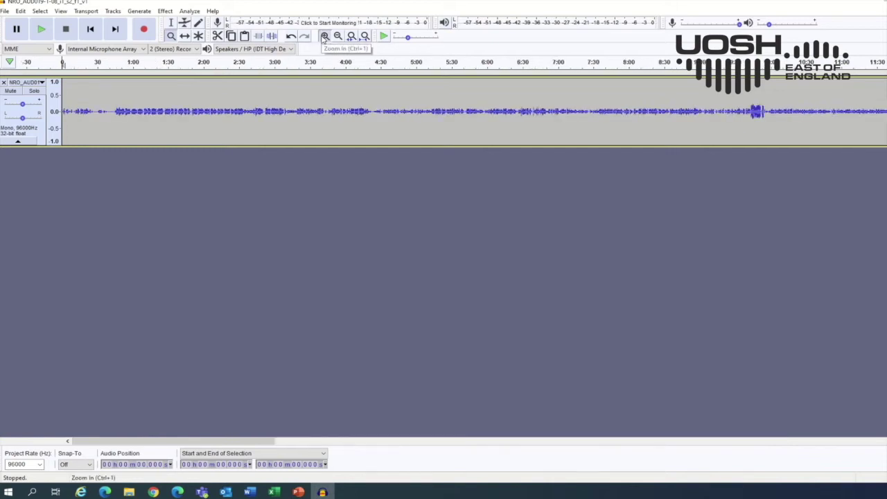
click(324, 36)
click(324, 36)
click(324, 36)
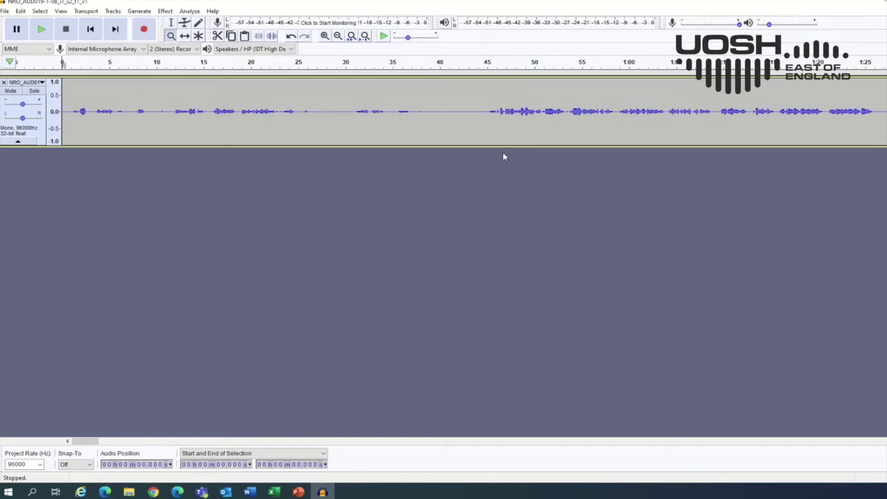
click(325, 36)
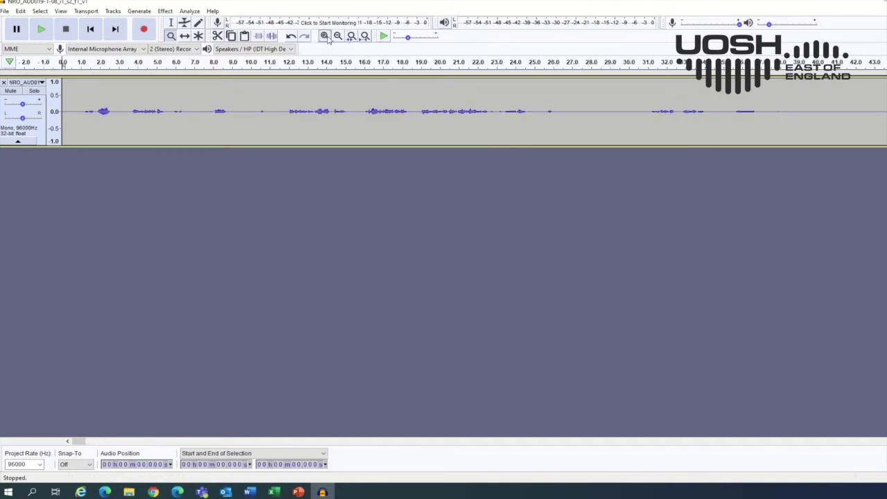
click(325, 36)
click(325, 36)
click(325, 36)
click(325, 36)
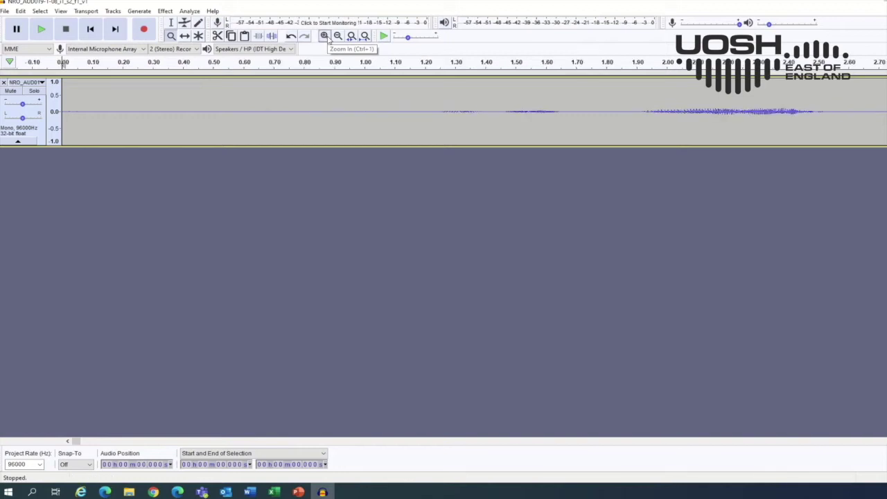
right_click(715, 118)
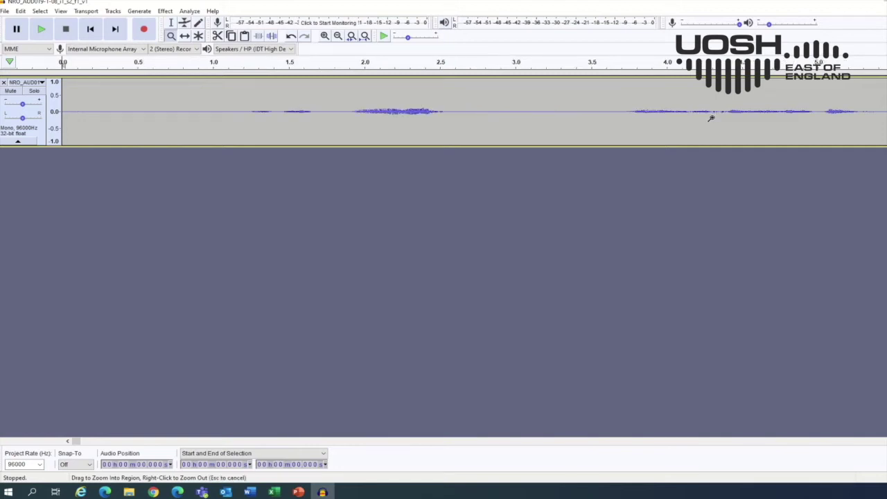
right_click(711, 118)
right_click(710, 118)
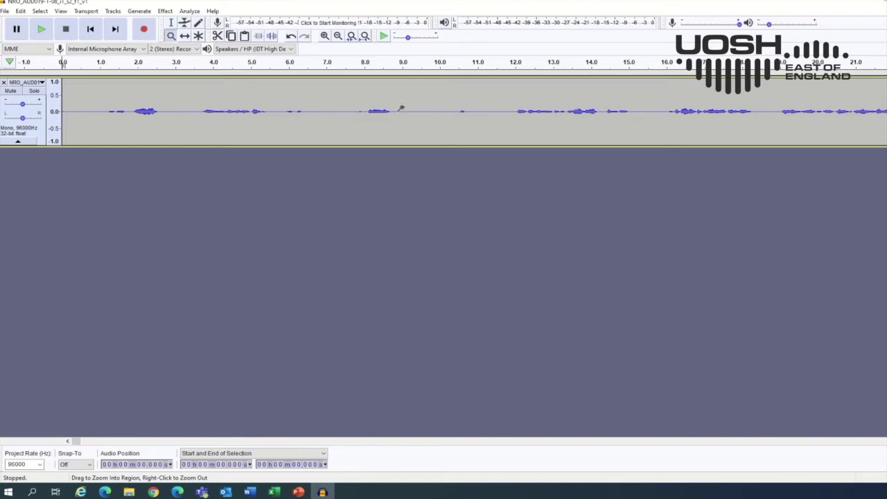
- Switch to the Selection Tool, place the cursor at about 9.2 s and play the recording from there, pausing after listening
click(172, 23)
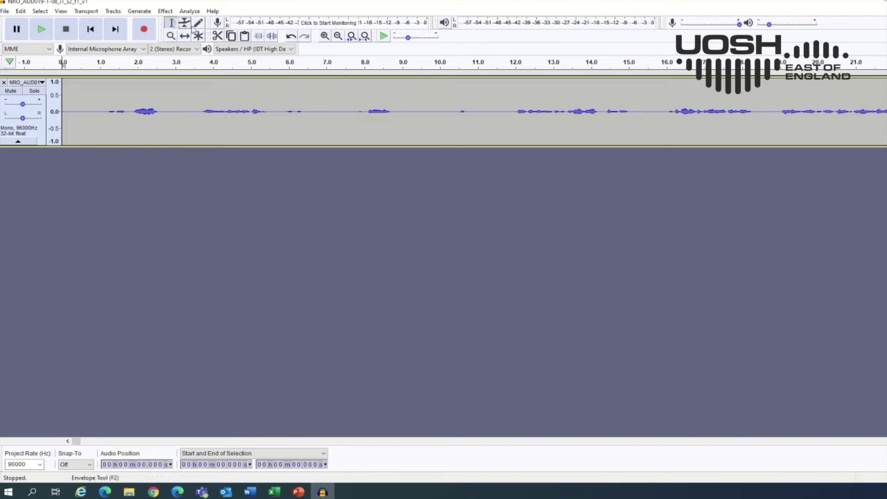
click(409, 106)
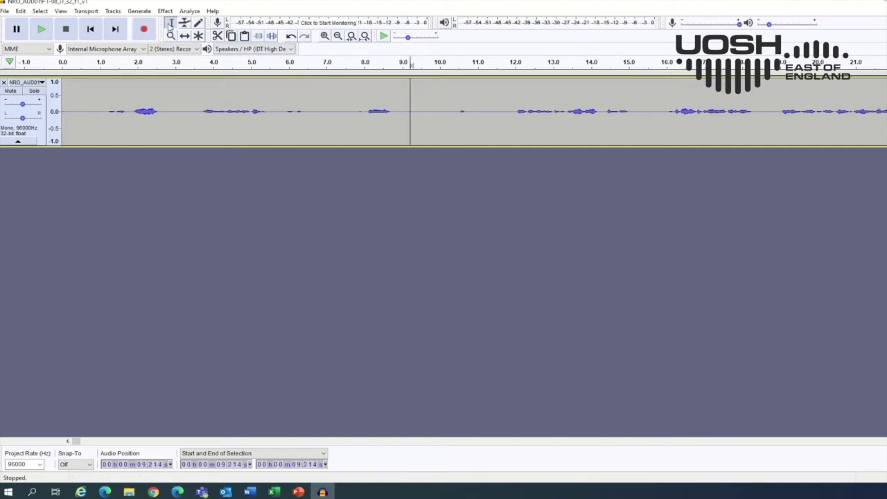
click(43, 29)
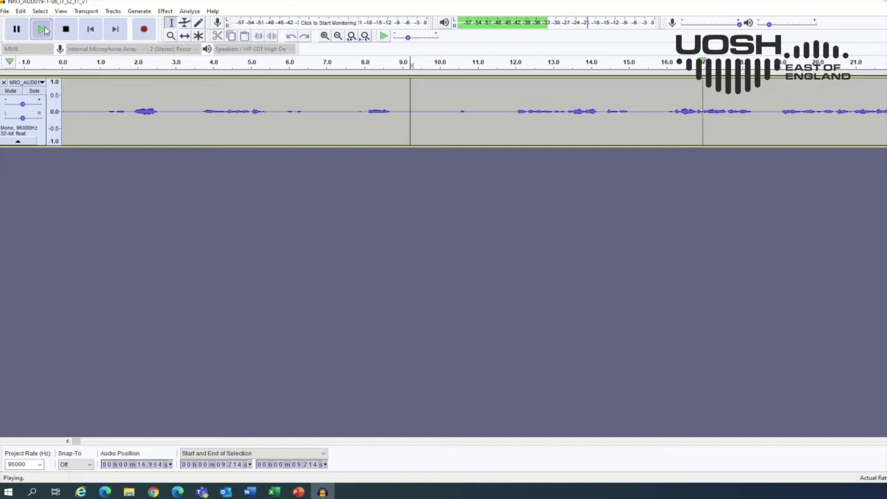
click(16, 29)
key(ctrl+f)
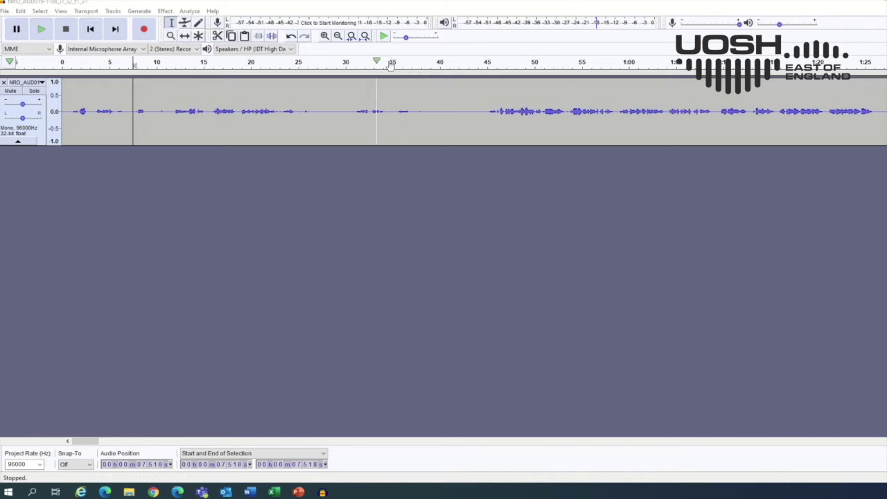
- Play the recording from about 43 s, just before the longer run of speech, and stop it after a few seconds
click(468, 101)
key(space)
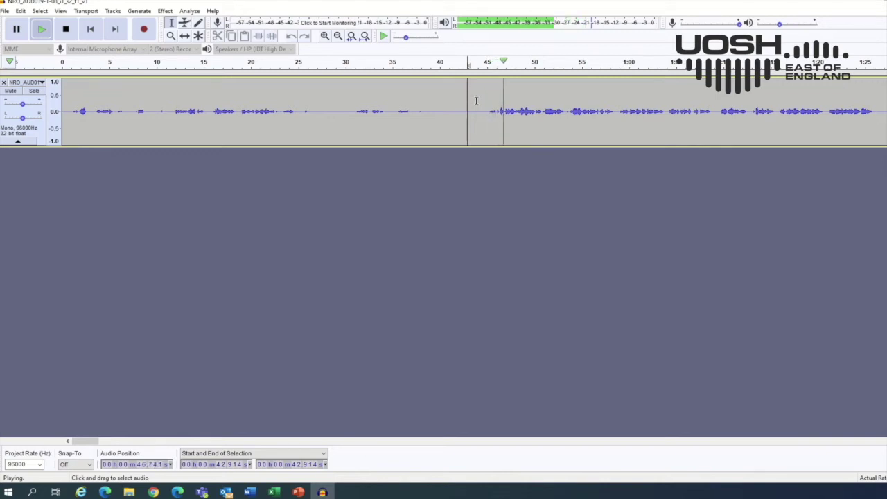
key(space)
- Audition the passage from about 48.5 s, move the cursor to about 48.3 s, replay from there and pause
click(521, 104)
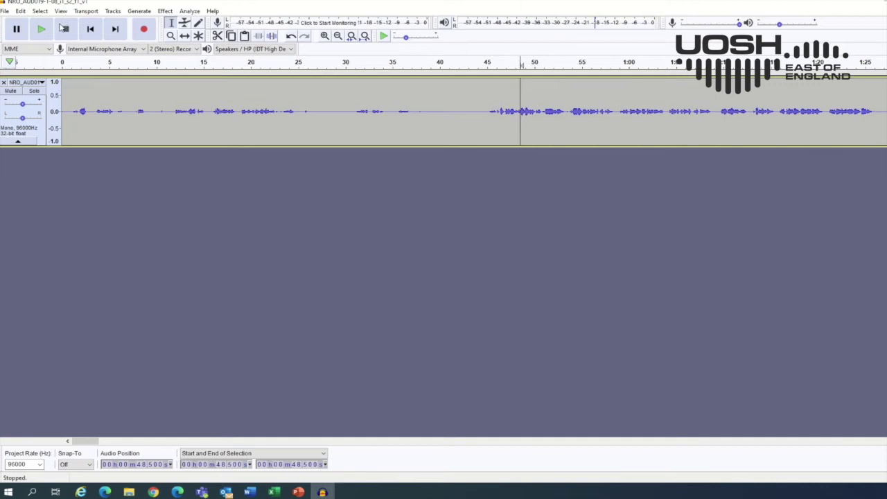
click(50, 29)
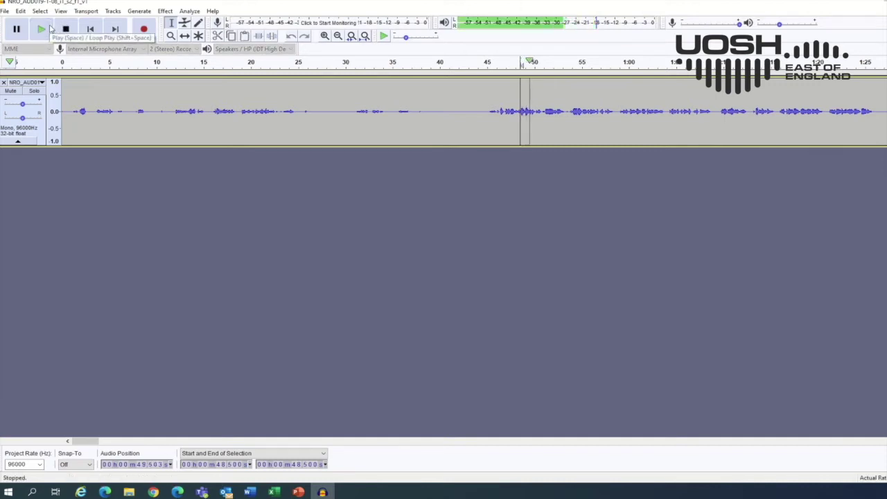
click(518, 108)
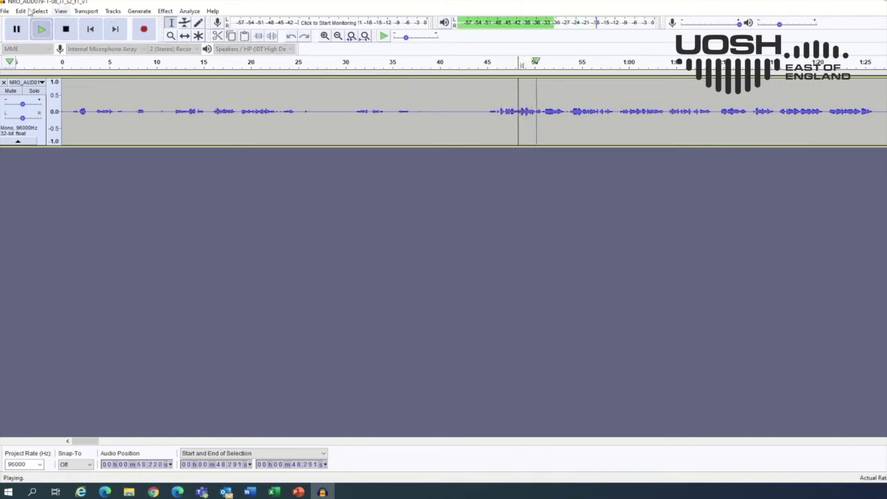
click(41, 29)
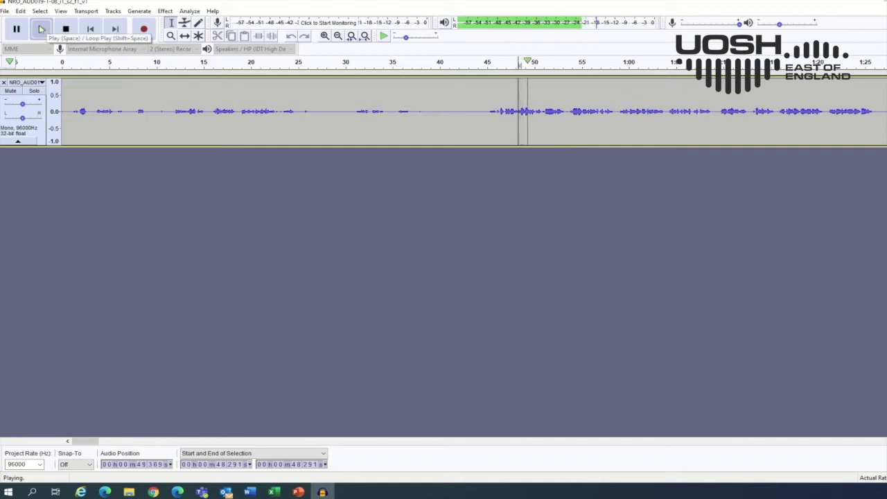
click(16, 28)
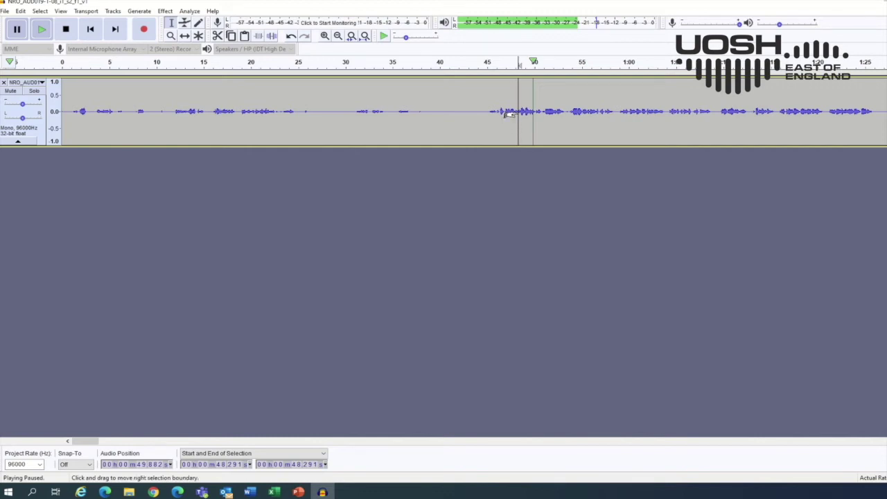
- Add a label reading "start" at the cursor position of about 48.3 s
click(23, 11)
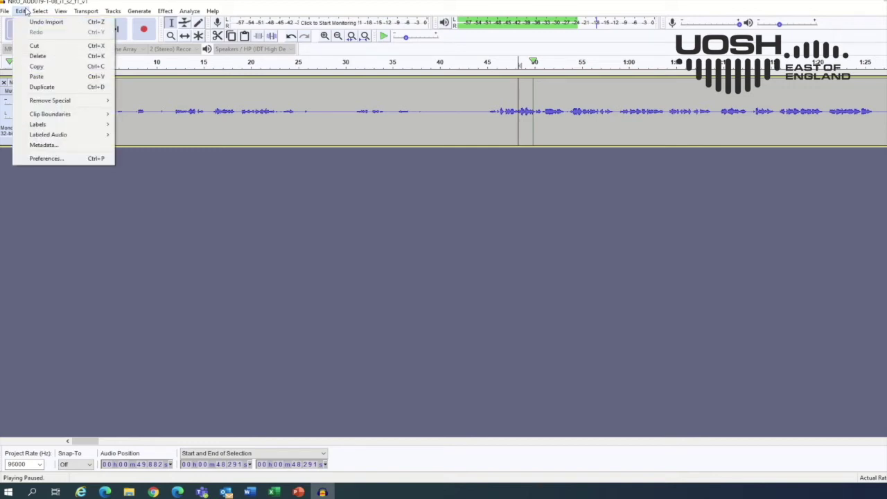
mouse_move(46, 123)
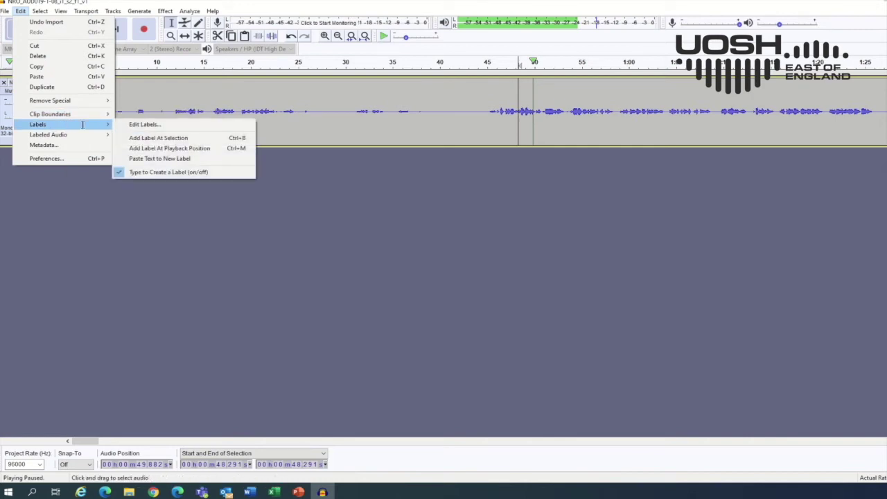
click(130, 137)
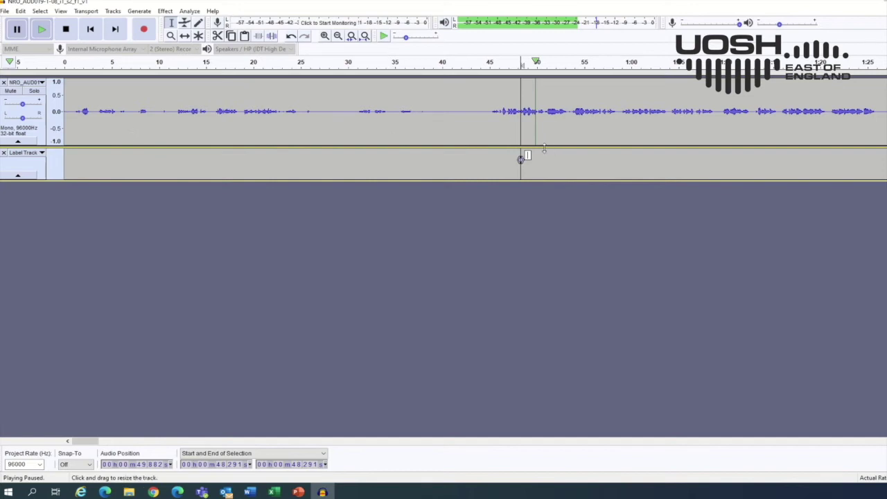
text(Start)
click(574, 116)
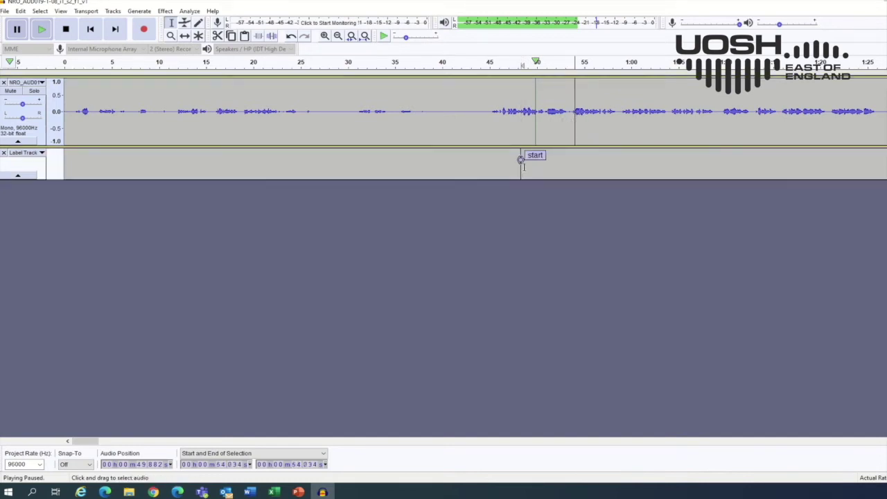
- Place the cursor at about 1 min 13.4 s and play the recording from there, pausing at about 1 min 21 s
click(521, 144)
click(639, 118)
click(378, 118)
click(639, 118)
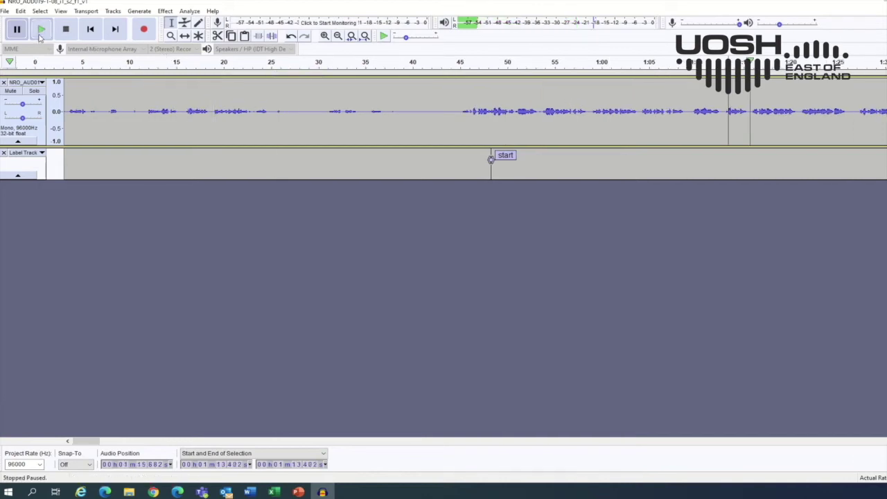
click(16, 29)
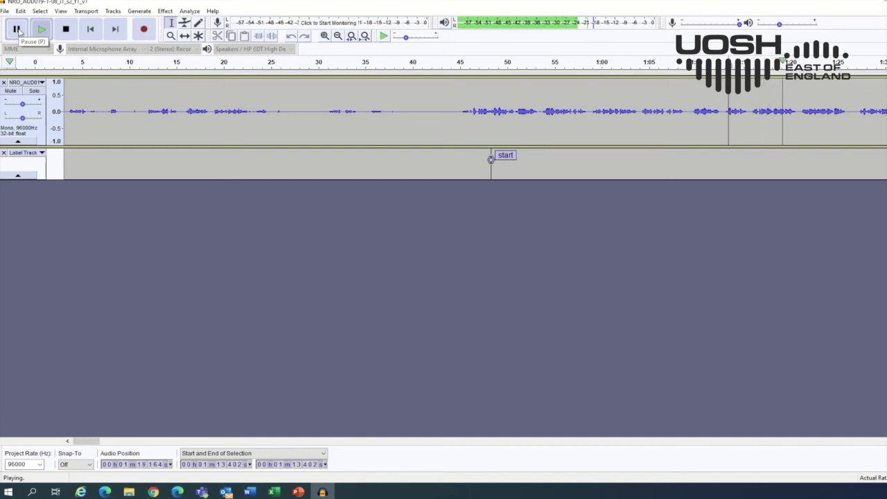
click(18, 29)
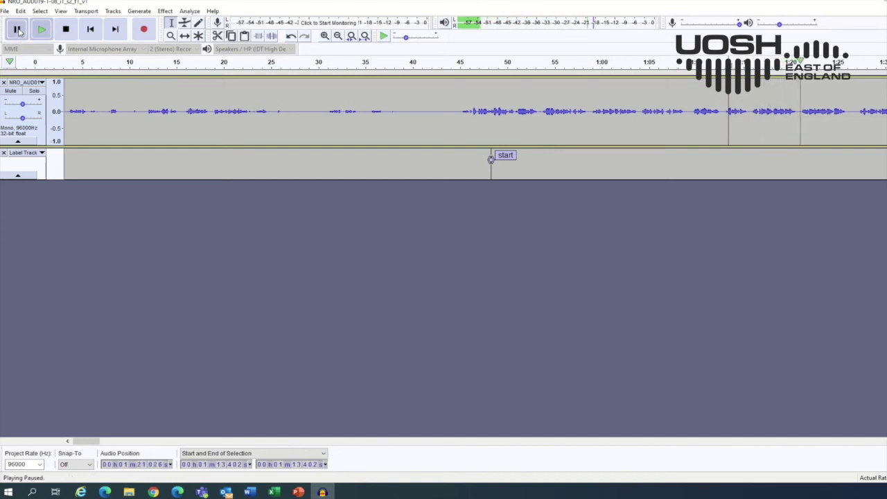
- Add a label reading "end" in the pause at about 1 min 20.9 s of the recording
click(798, 110)
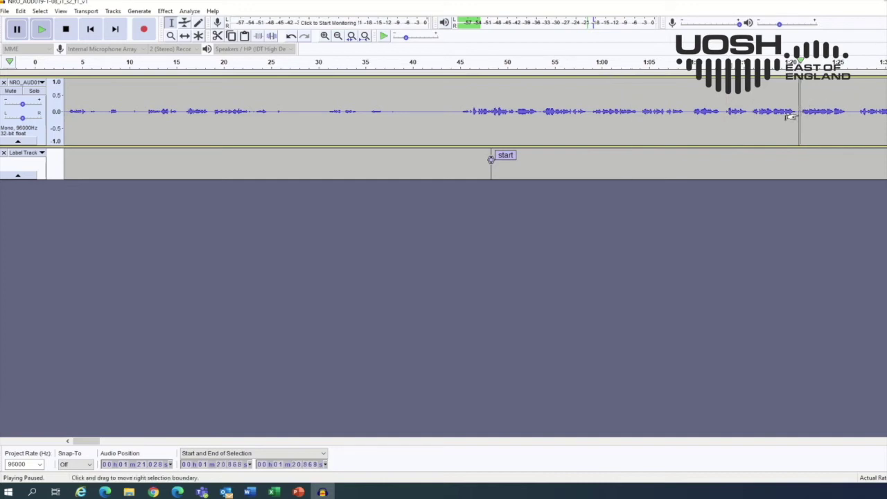
click(21, 11)
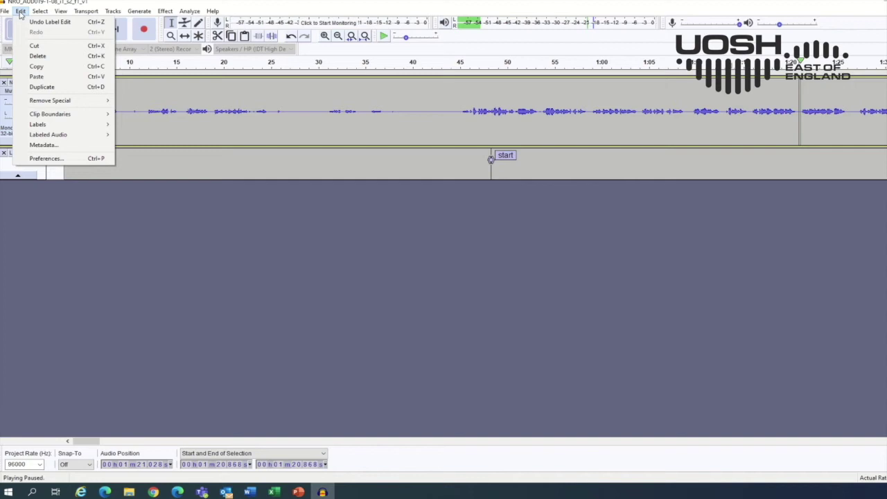
mouse_move(66, 124)
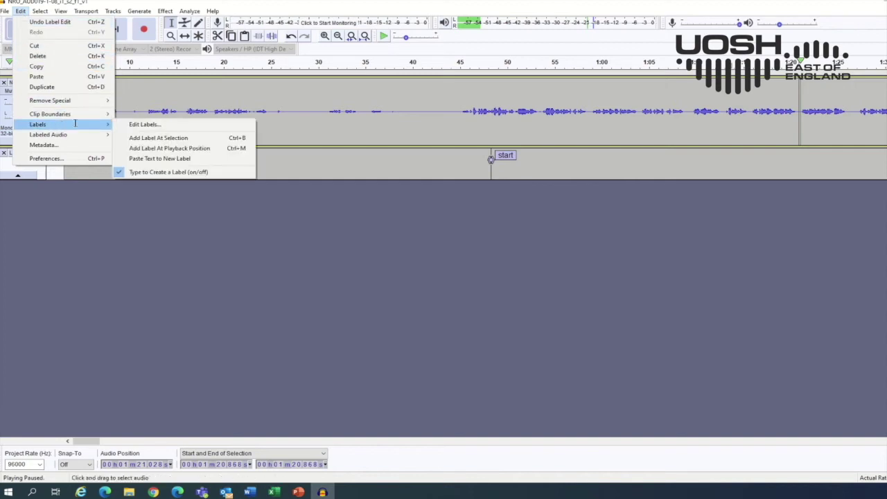
click(135, 137)
text(end)
click(555, 126)
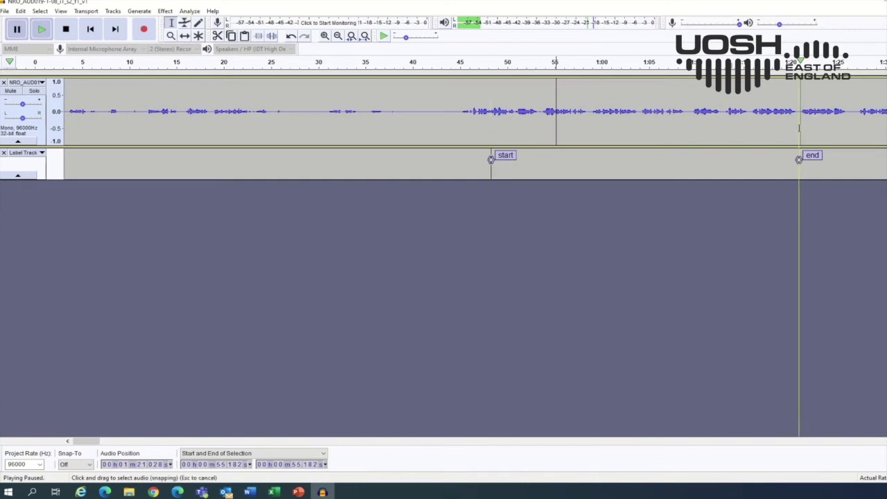
- Select the stretch of the audio track from about 3.4 s to 29.5 s
click(383, 104)
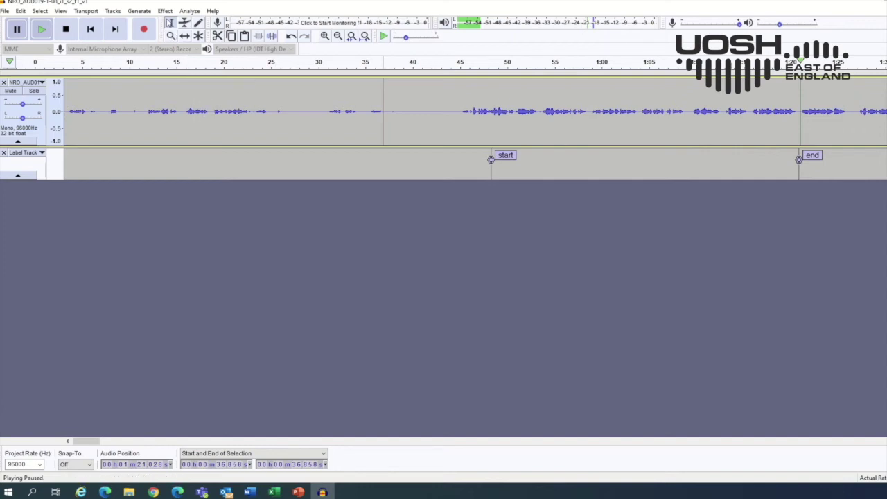
click(66, 102)
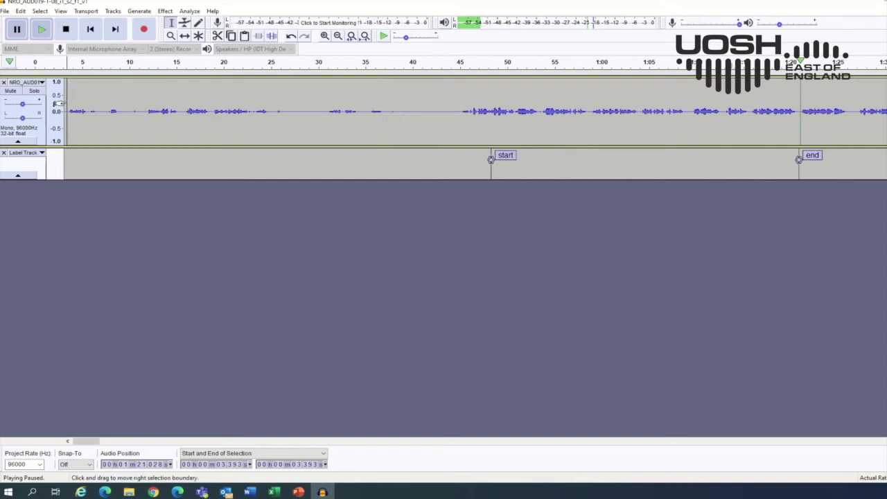
click(58, 103)
drag(59, 103, 305, 109)
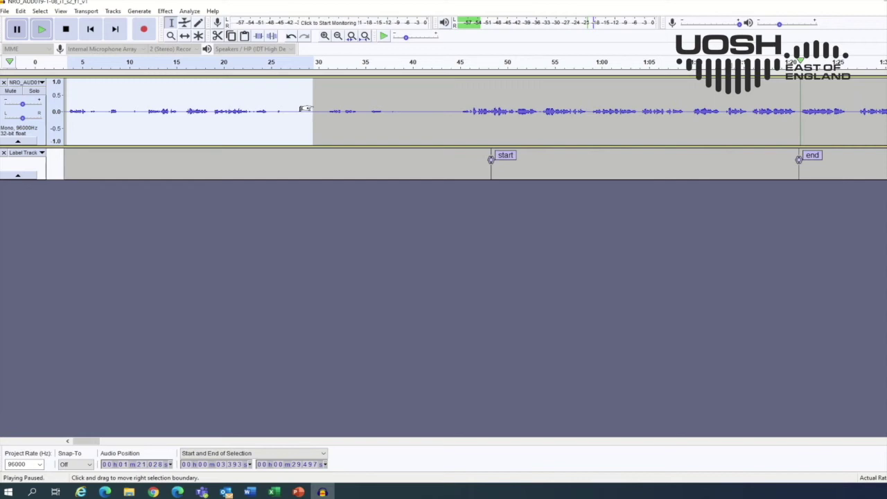
- Reselect the opening part of the audio track, first from about 4.5 s to 30.9 s, and again from about 5.8 s to 30.1 s
click(348, 108)
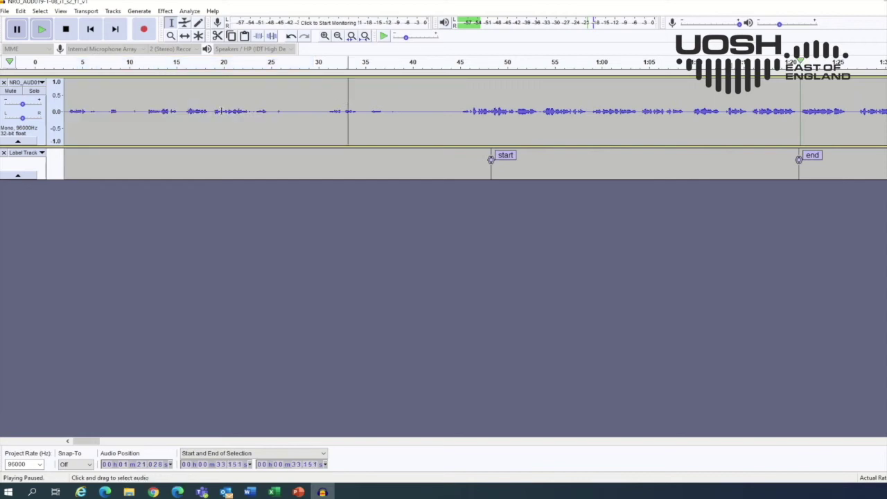
drag(78, 108, 327, 108)
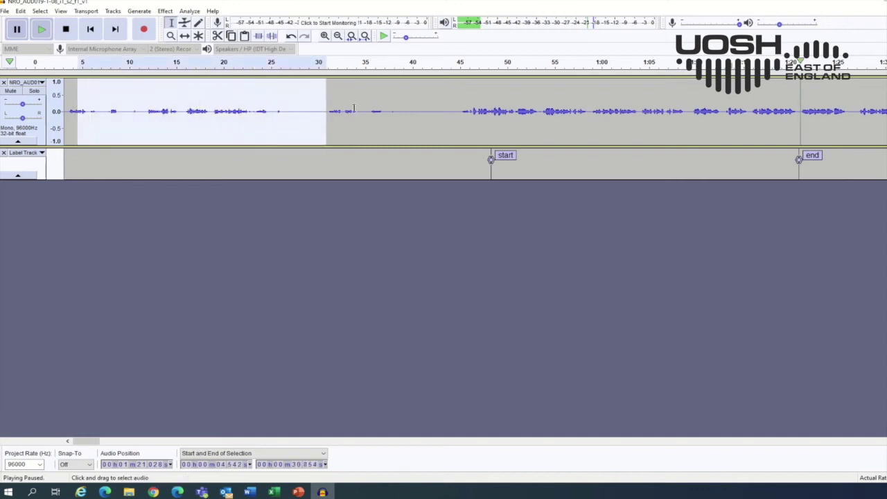
click(446, 105)
drag(90, 108, 318, 109)
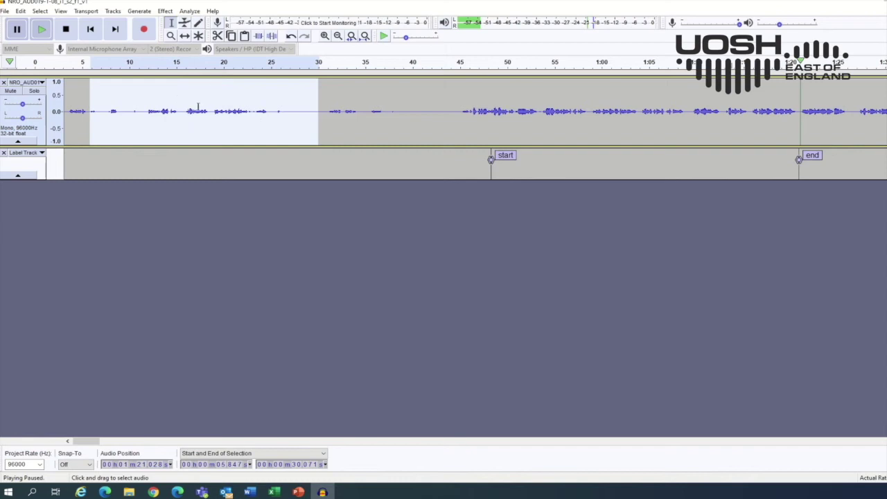
- Select about 13.4 s to 31.3 s in the label track alone, then about 3.7 s to 22.9 s across both tracks
drag(162, 162, 331, 162)
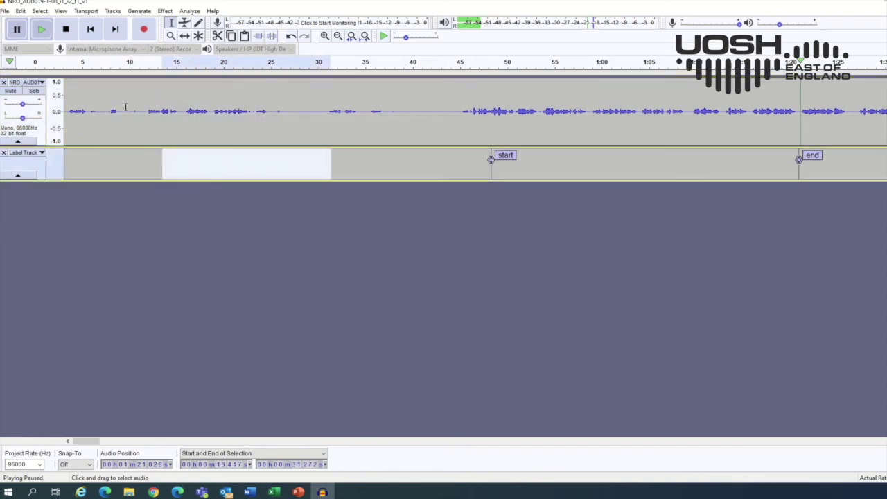
click(69, 105)
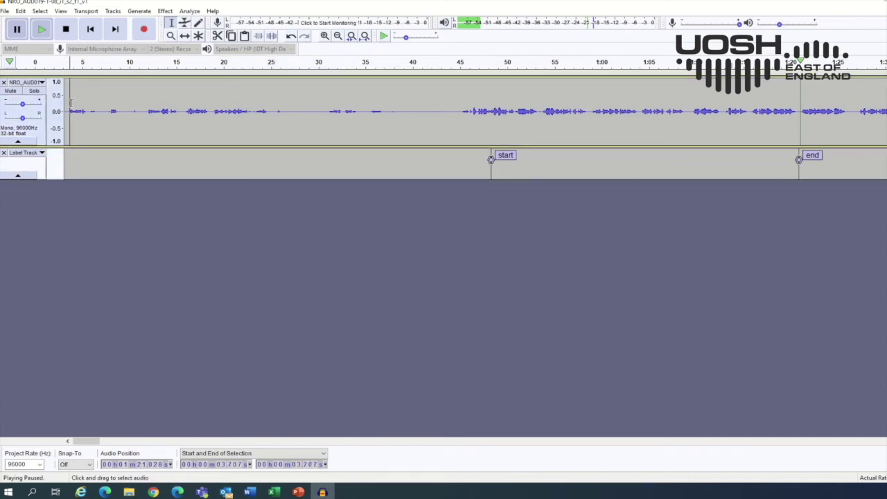
drag(70, 102, 243, 163)
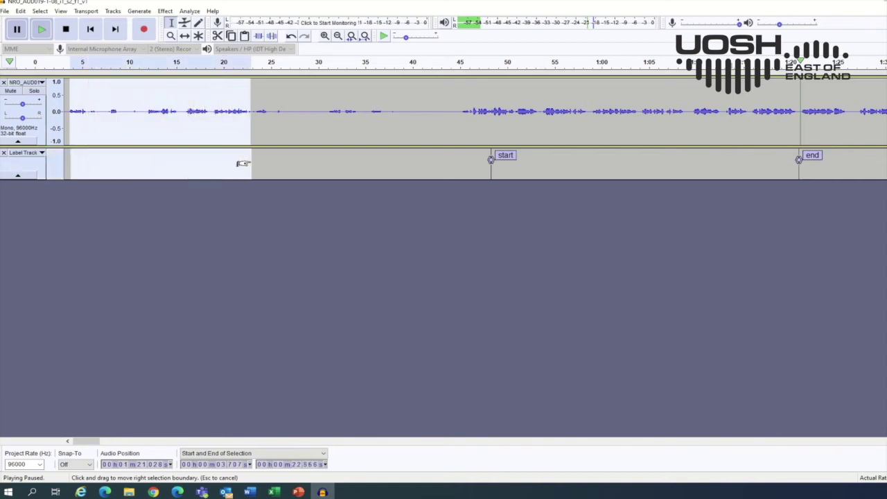
drag(243, 164, 242, 164)
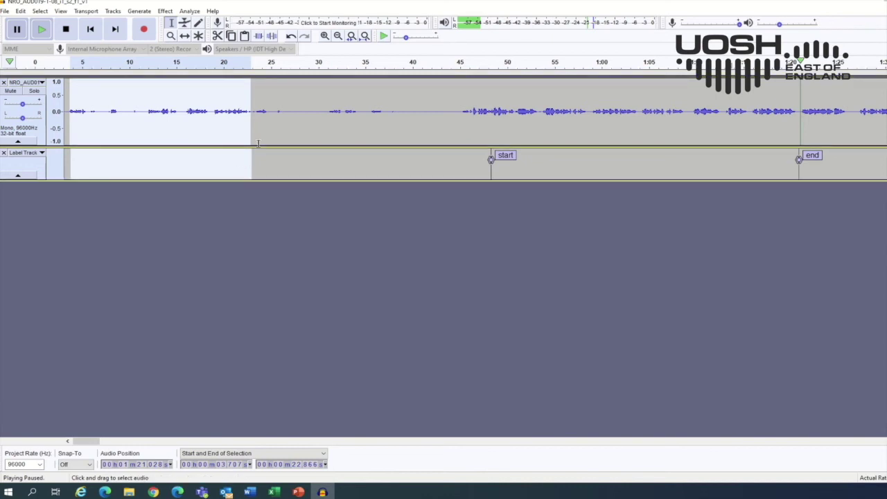
- Delete the stretch from about 15.3 s to 27.8 s in the audio track only, then undo the deletion
click(269, 118)
drag(181, 116, 297, 117)
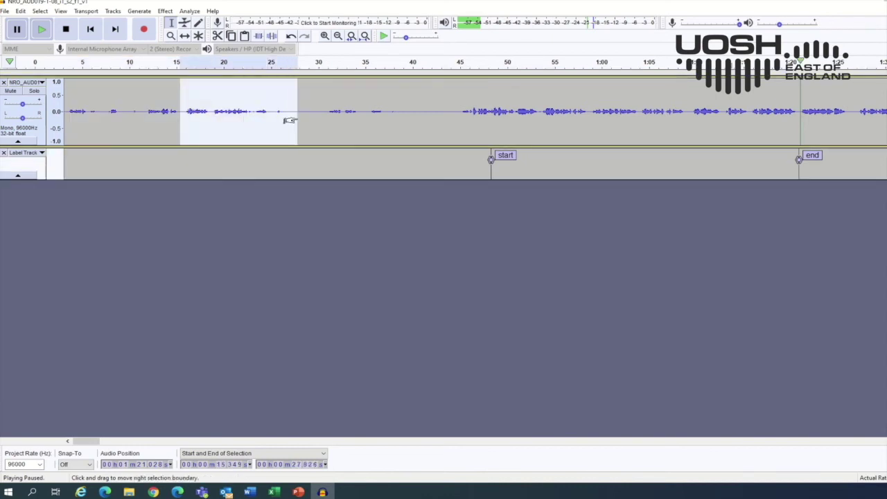
key(Delete)
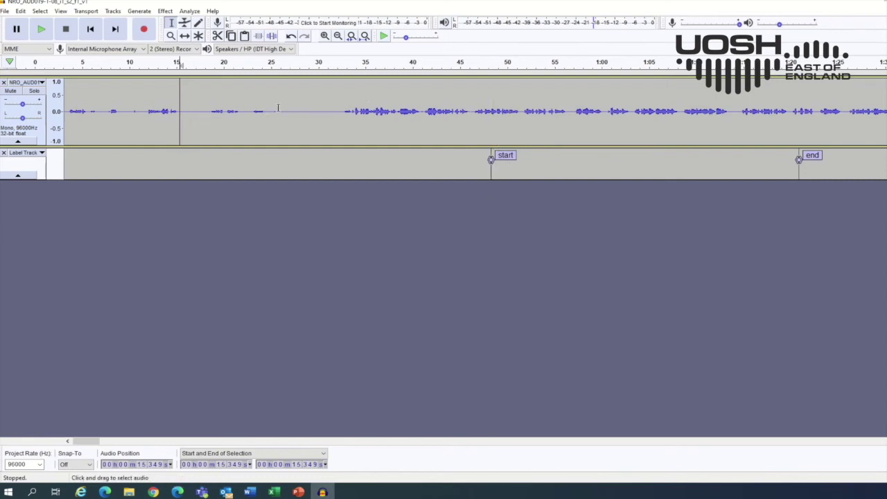
click(21, 11)
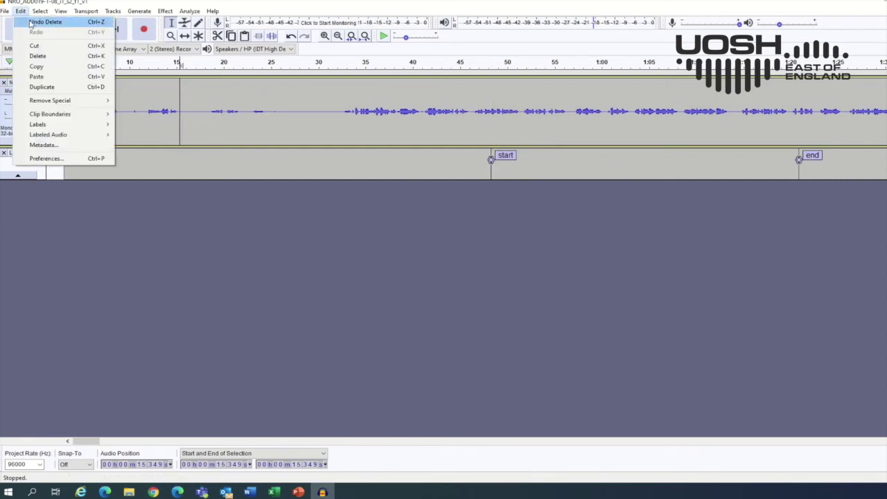
click(30, 22)
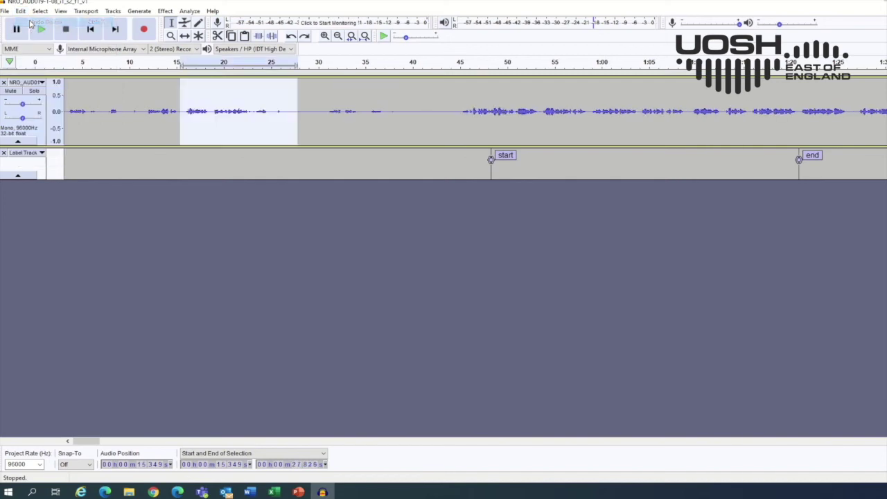
- Preview and delete the stretch from about 3.4 s to 28.6 s across both the audio and label tracks
click(302, 120)
drag(83, 111, 305, 176)
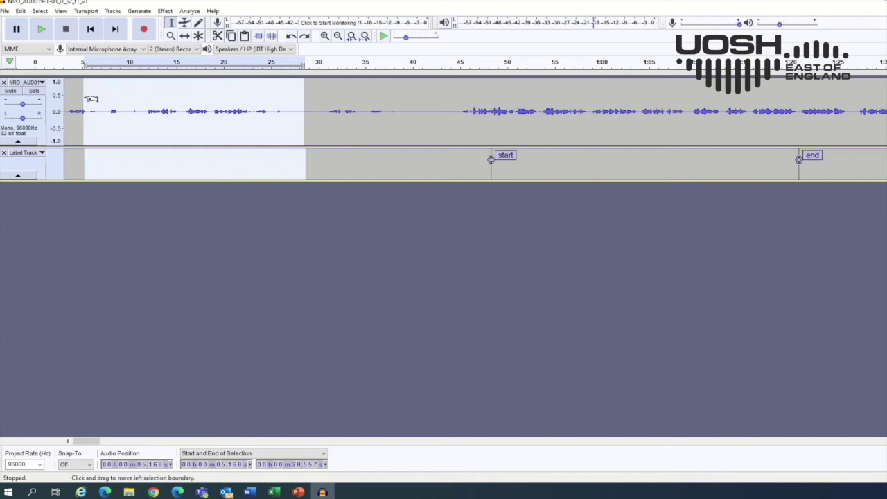
mouse_move(90, 99)
mouse_down()
mouse_move(73, 99)
mouse_move(105, 101)
mouse_move(73, 99)
mouse_up()
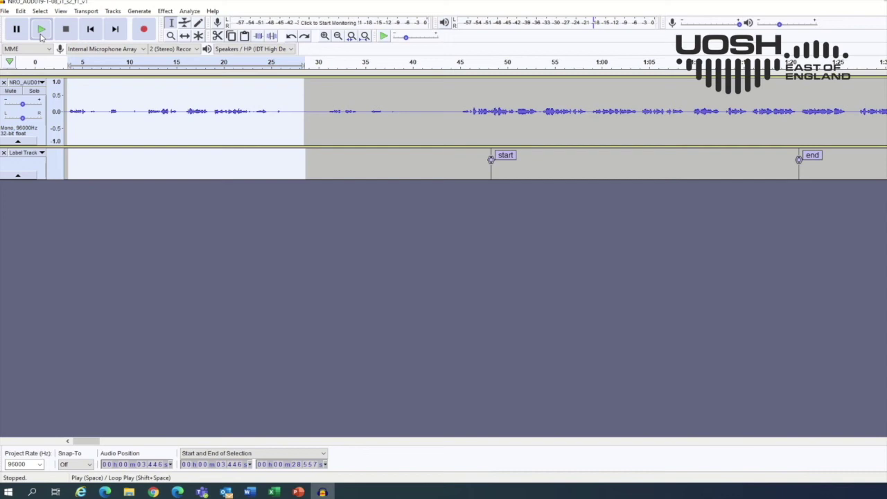
click(41, 31)
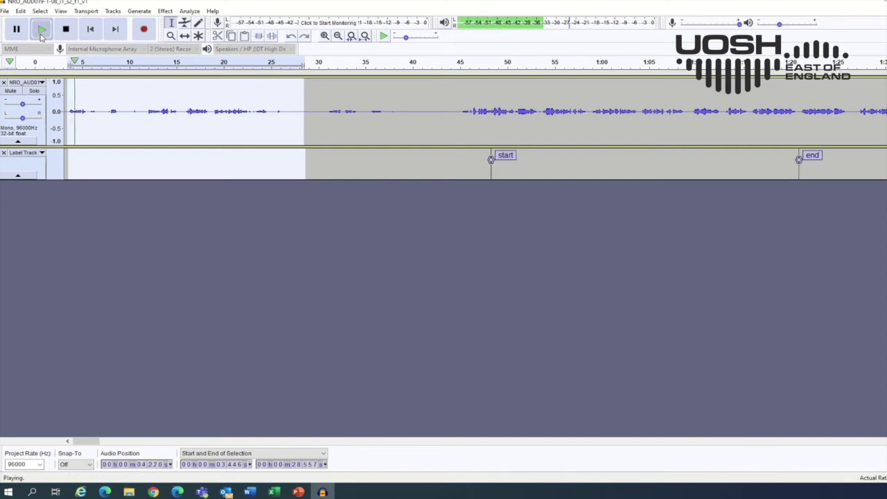
key(p)
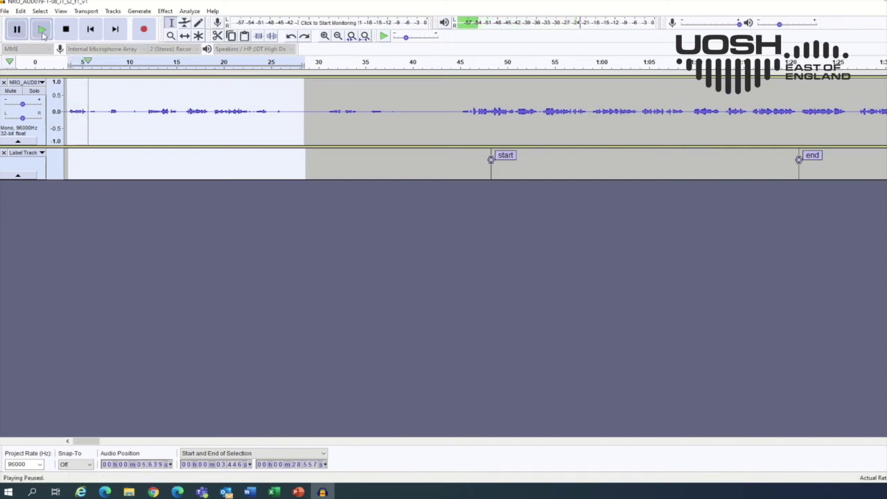
click(19, 31)
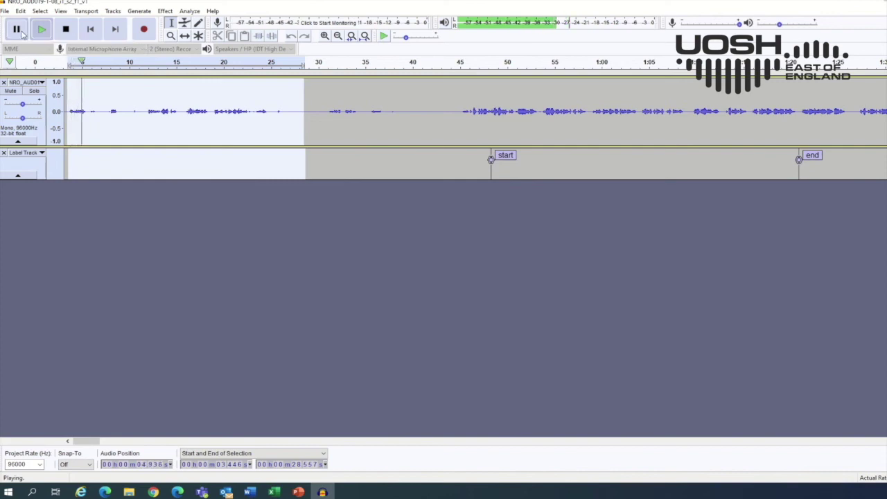
click(17, 30)
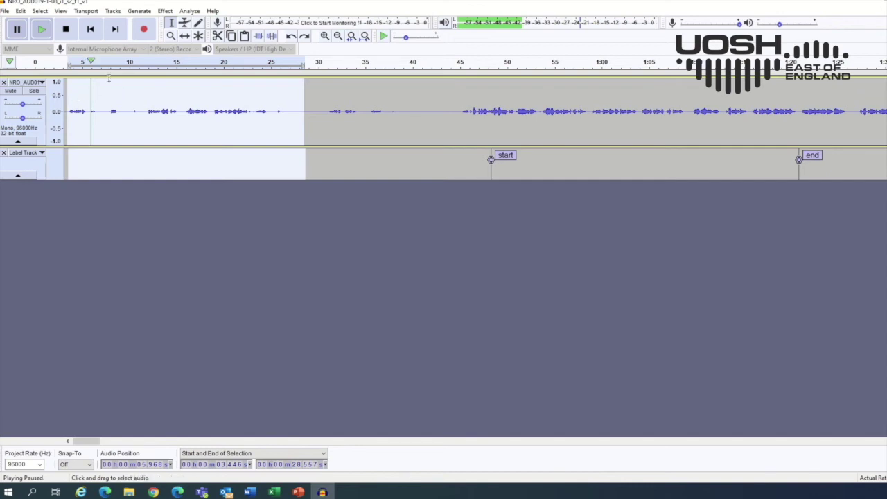
click(20, 11)
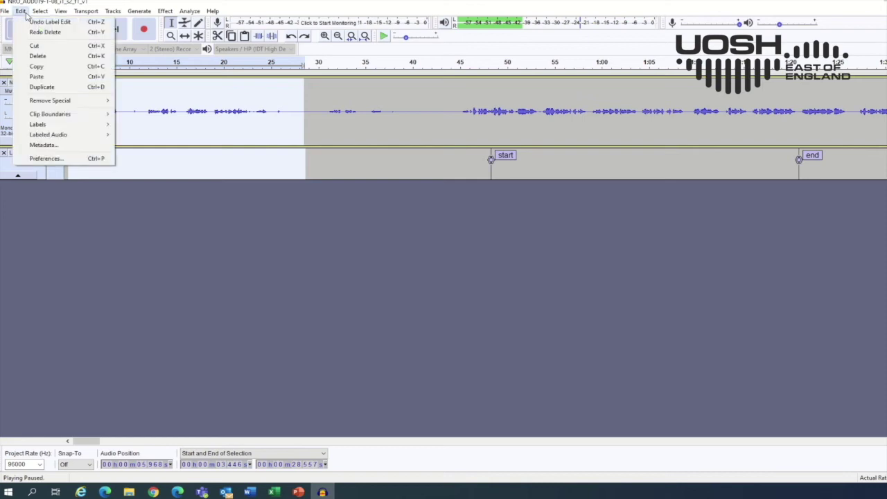
click(50, 56)
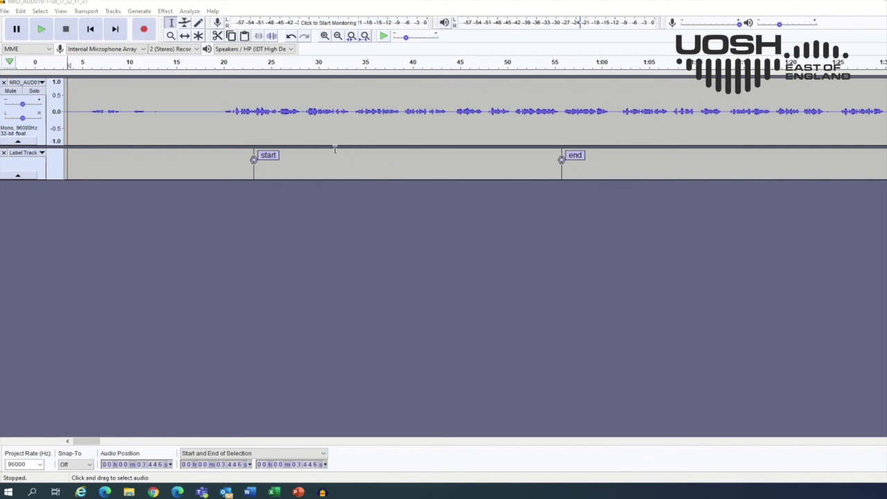
- Trim the audio to the stretch between the start and end labels, about 23.2 s to 55.8 s, with both tracks selected
click(253, 120)
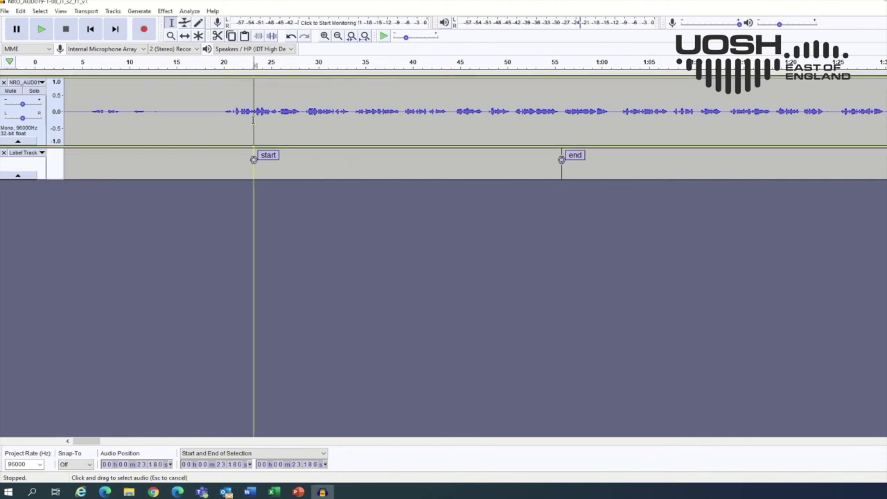
drag(253, 120, 558, 122)
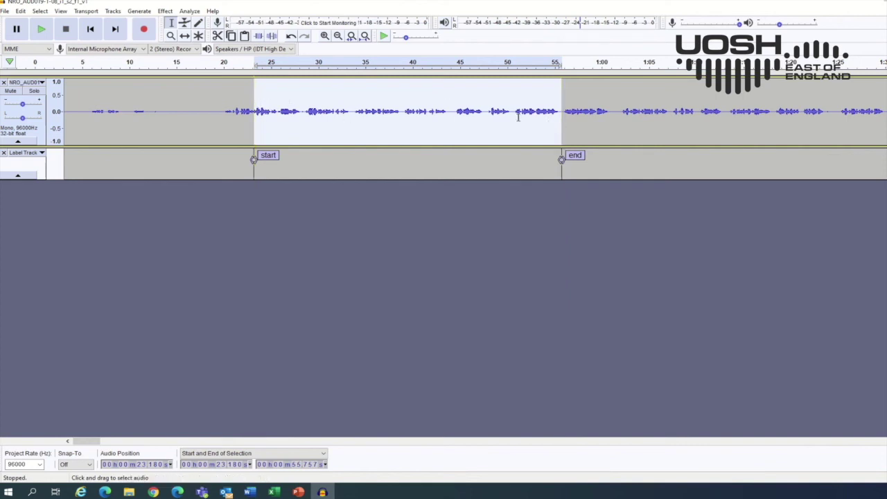
click(553, 124)
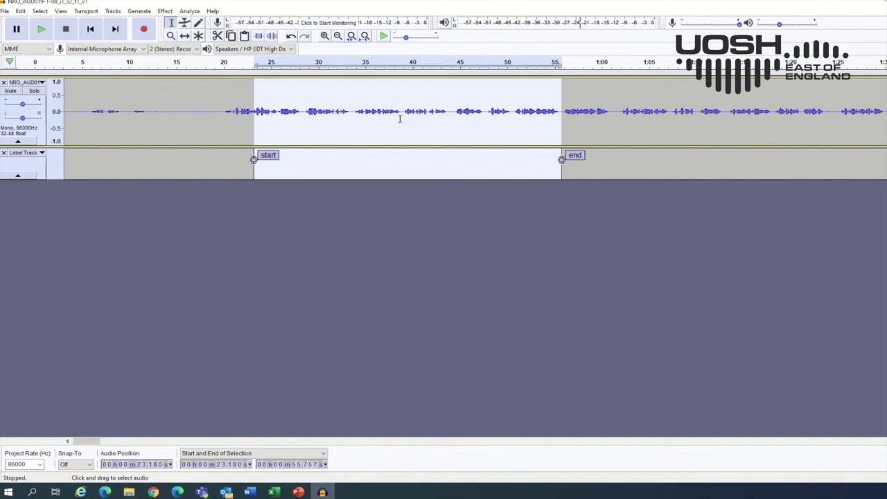
click(20, 11)
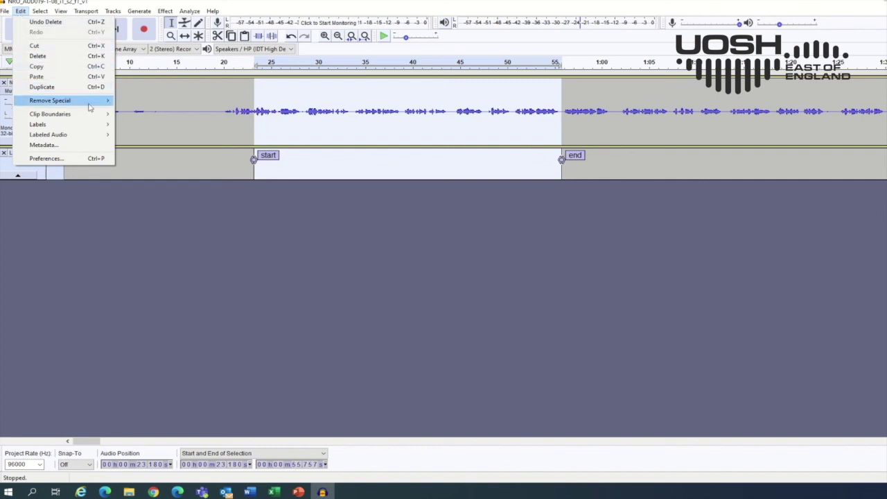
mouse_move(90, 105)
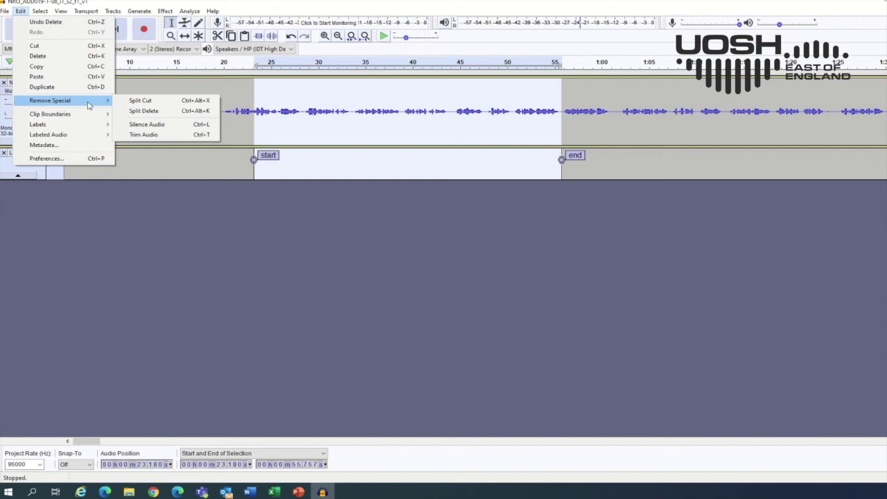
click(173, 137)
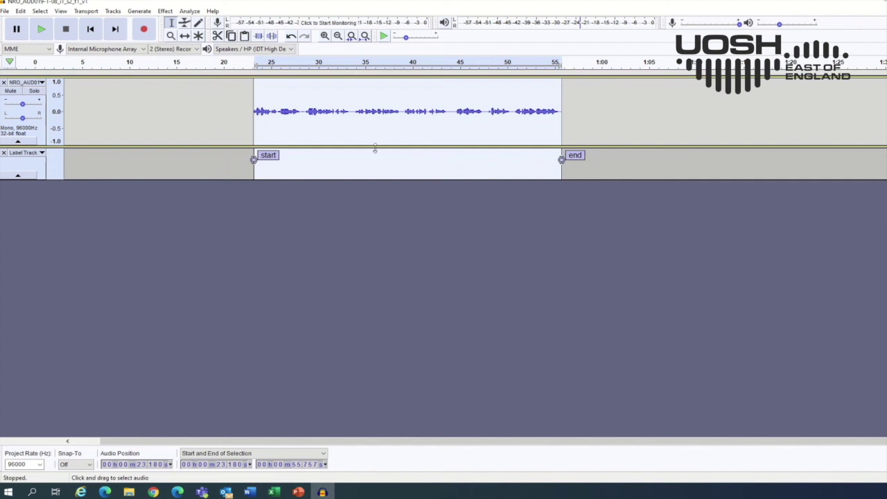
- Time-shift the trimmed clip with its labels to start at 0 s, and clear the selection with the Selection tool at about 34.2 s
click(186, 37)
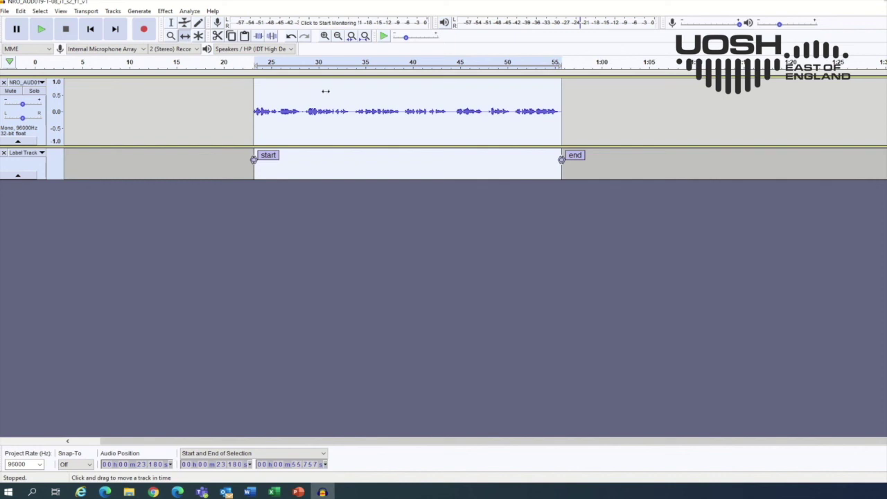
drag(316, 94, 303, 96)
drag(279, 98, 137, 102)
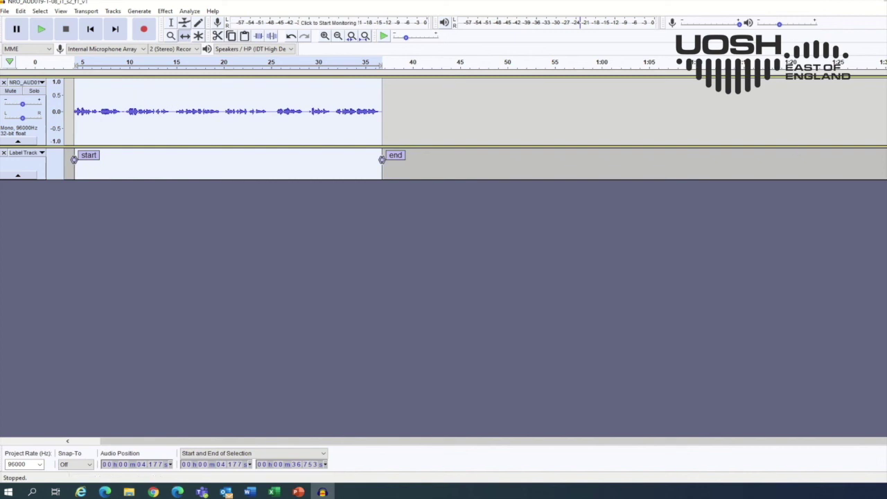
scroll(444, 127, left, 1)
drag(217, 111, 179, 109)
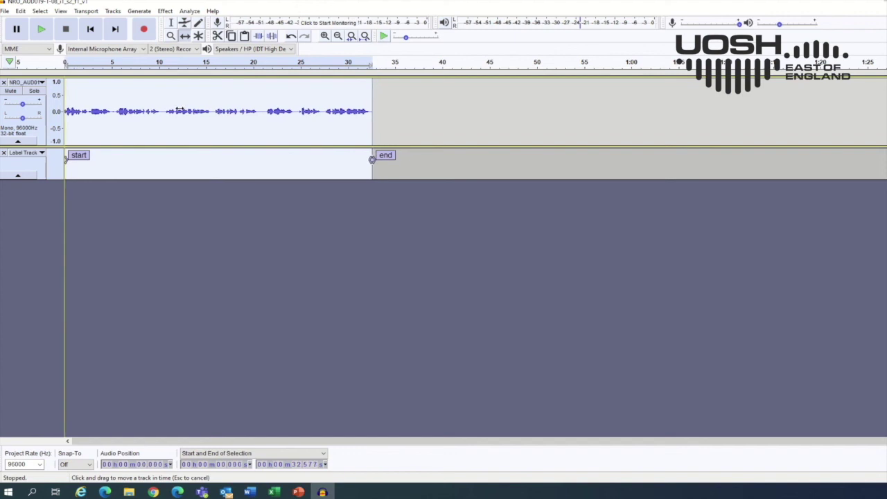
drag(236, 116, 217, 115)
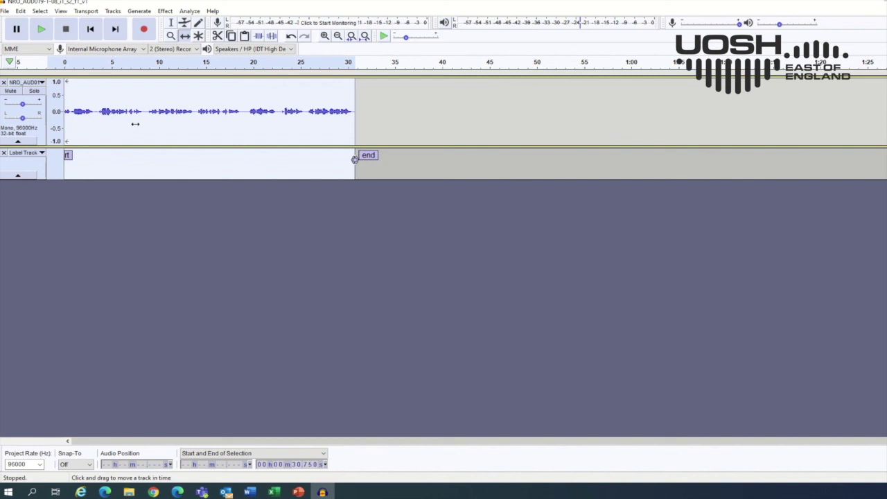
drag(355, 159, 382, 160)
mouse_move(162, 124)
mouse_down()
mouse_move(173, 125)
mouse_move(165, 124)
mouse_up()
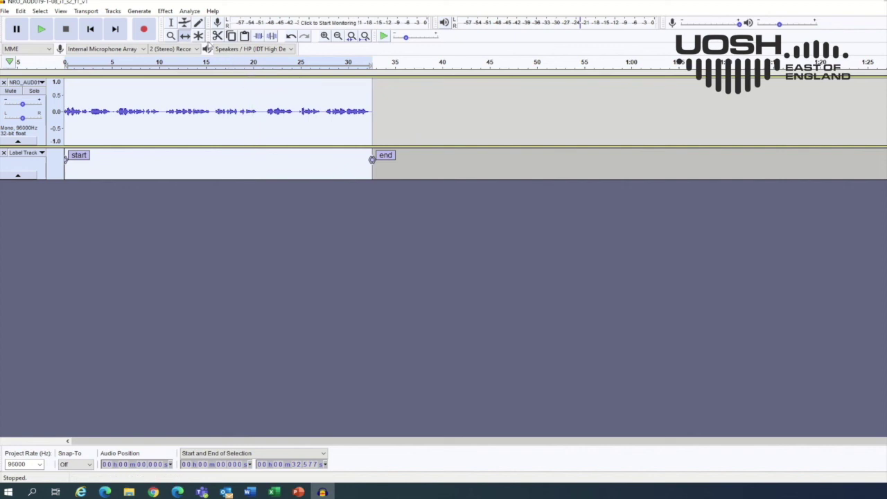
click(171, 25)
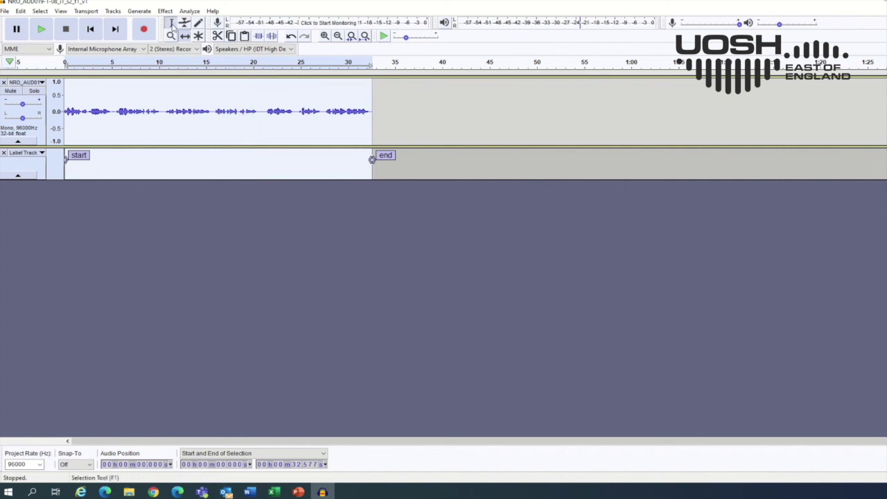
click(387, 90)
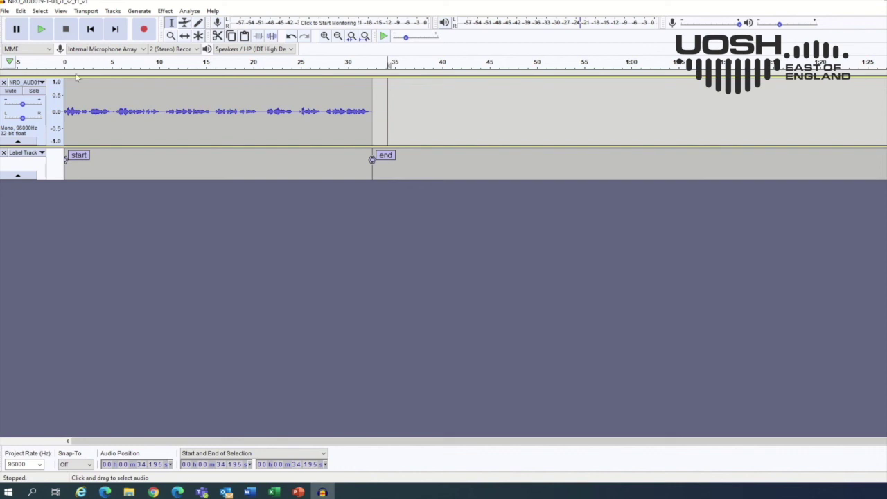
- Examine the Save Project As dialog for the Audacity project's folder, file name and type, and close it without saving
click(5, 11)
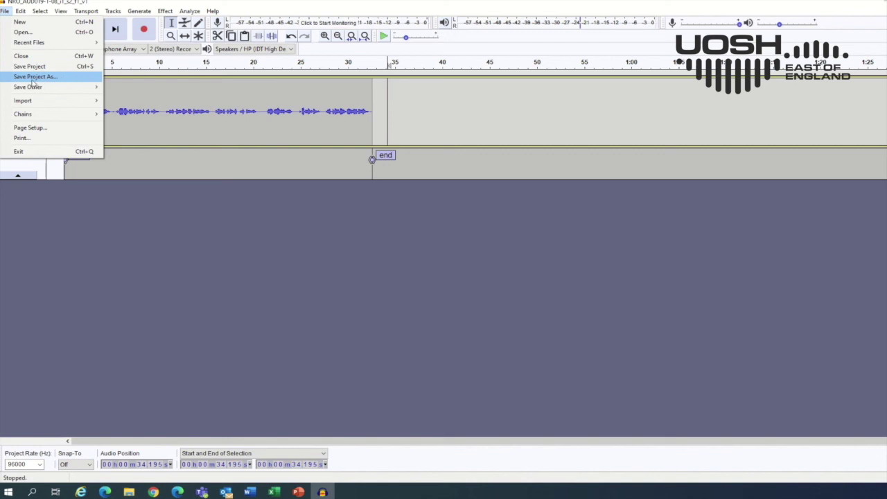
click(63, 82)
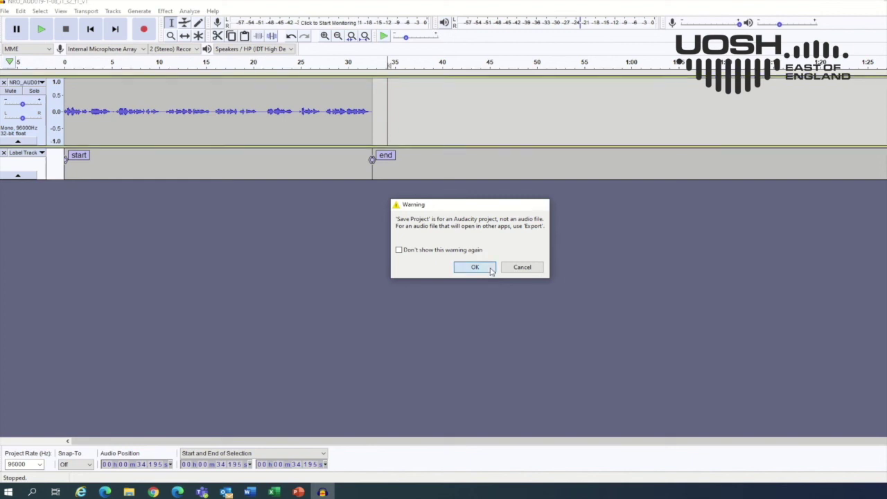
click(487, 269)
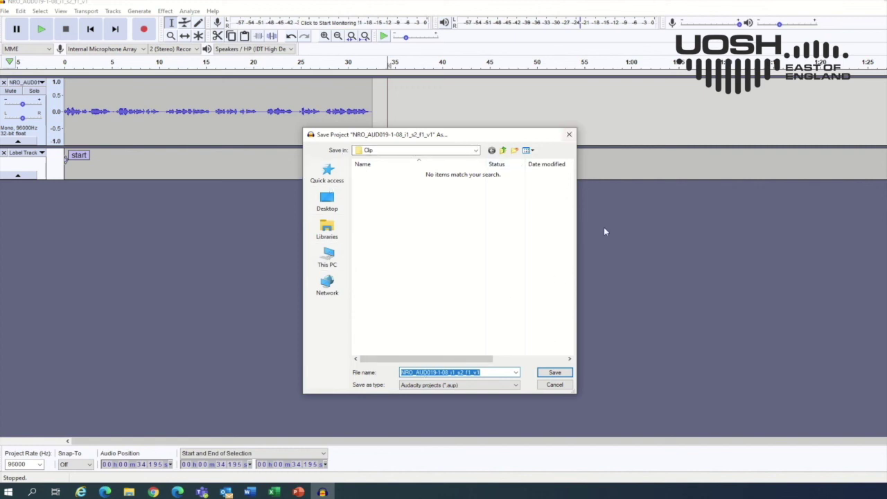
click(555, 385)
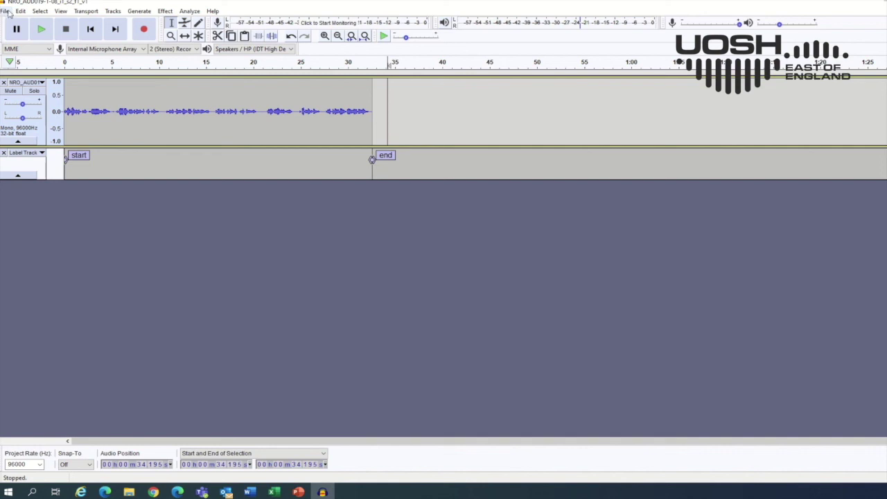
- Examine the Export as WAV dialog for the clip's folder, file name and format, and close it without exporting
click(6, 11)
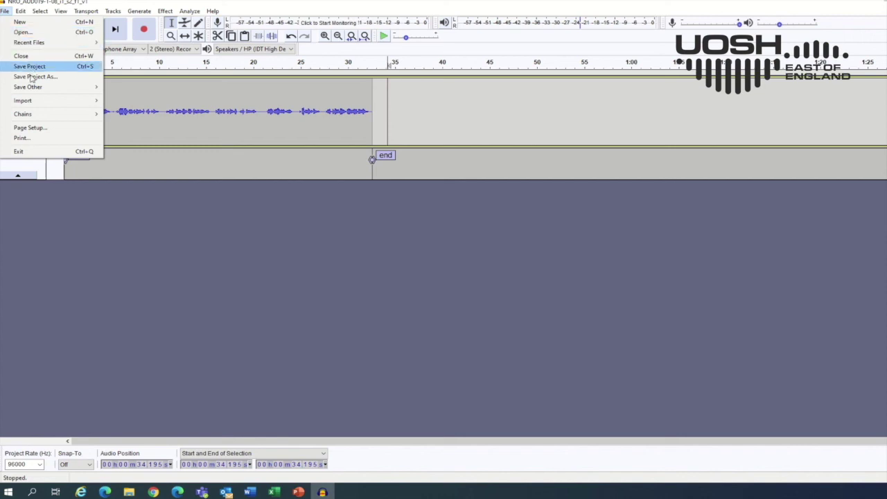
mouse_move(33, 88)
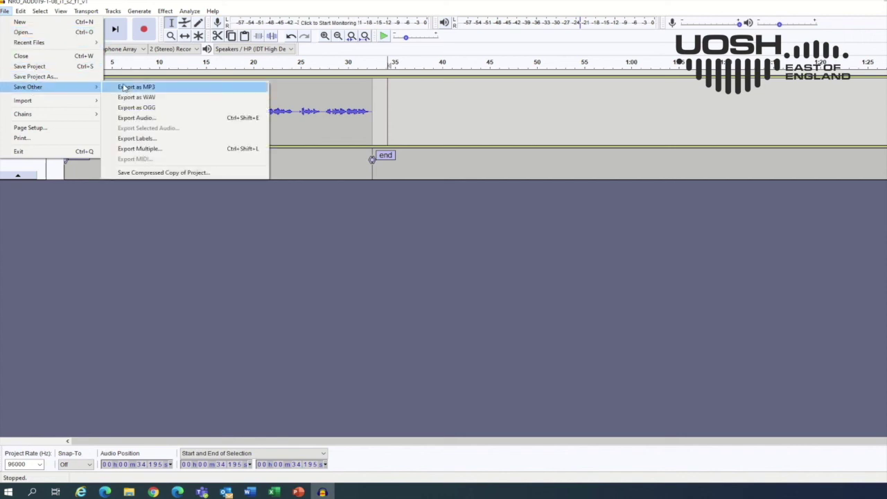
click(183, 101)
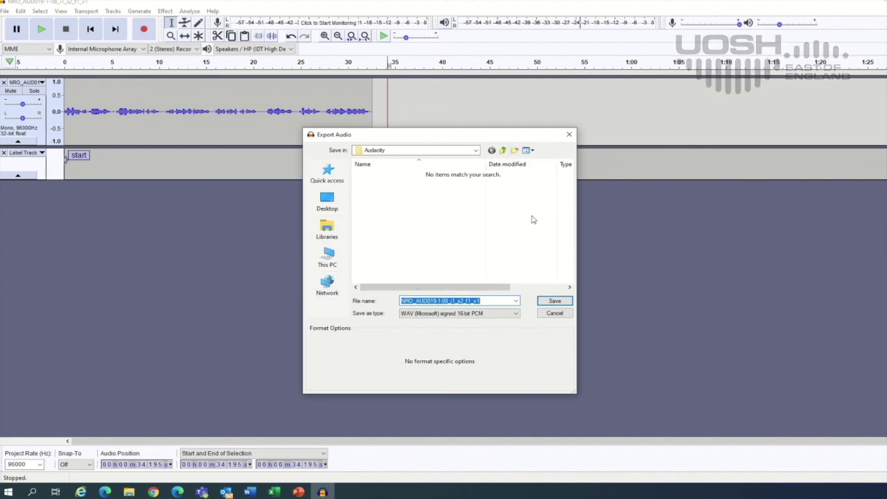
click(572, 136)
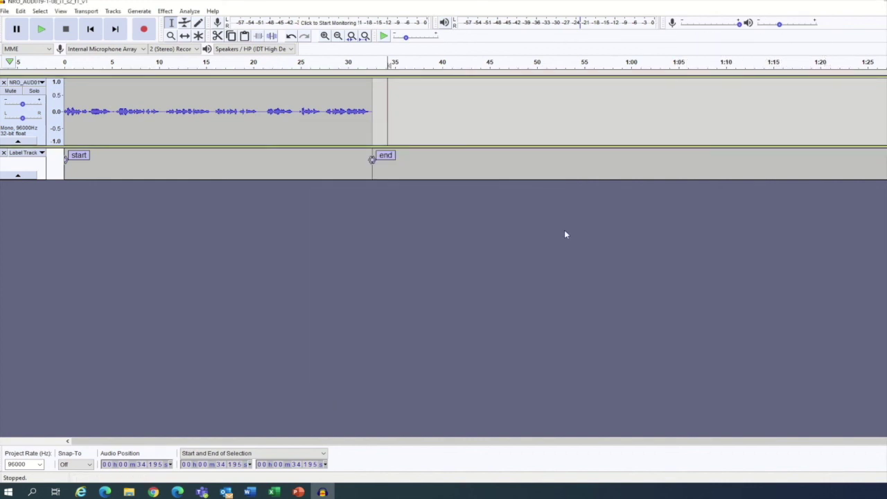